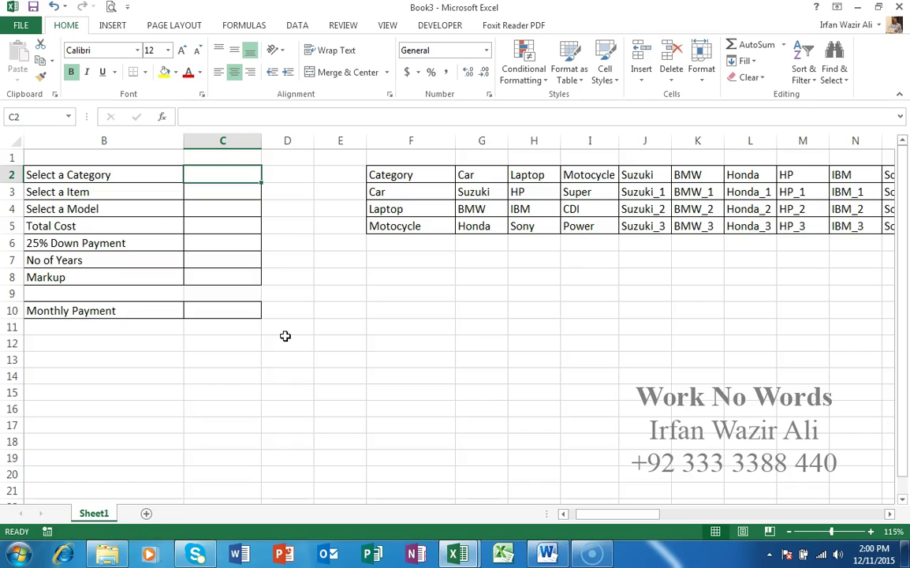
Step: Select the lookup table from the Category heading F2 through AS5, headings and prices included
{"action": "left_click", "coordinate": [394, 177]}
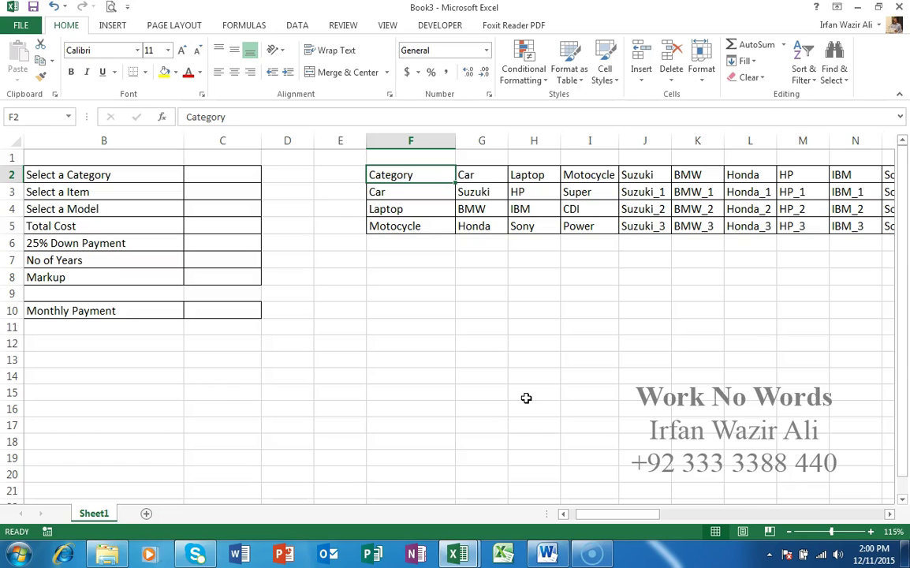
{"action": "key", "text": "ctrl+shift+Right"}
{"action": "key", "text": "shift+Down"}
{"action": "key", "text": "shift+Down"}
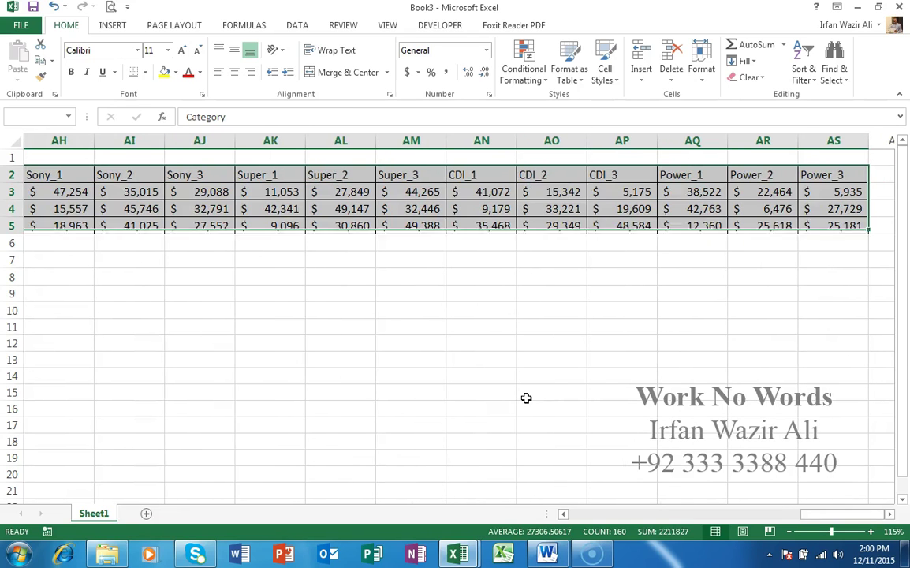
{"action": "key", "text": "shift+Down"}
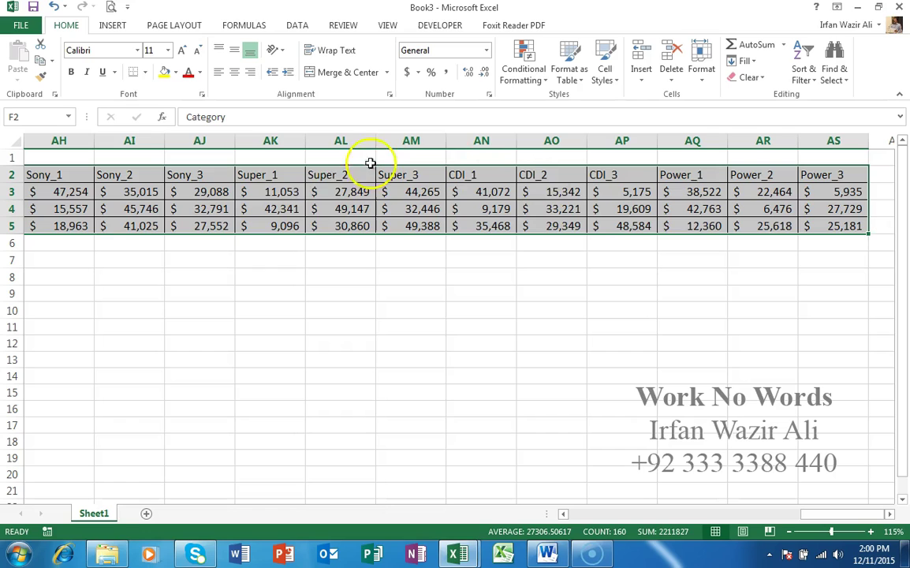
Step: Create range names from the table's top-row headings only, with Left column unchecked
{"action": "left_click", "coordinate": [259, 27]}
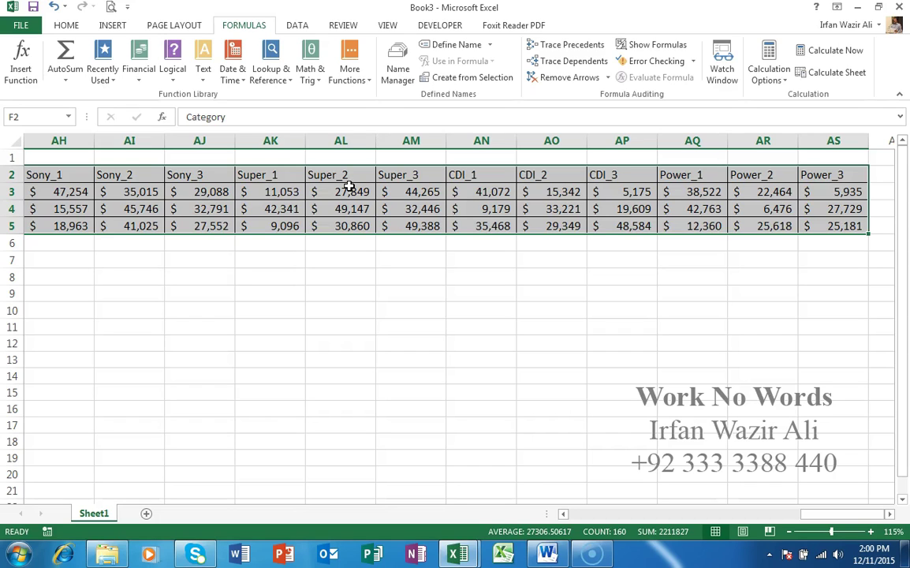
{"action": "left_click", "coordinate": [477, 77]}
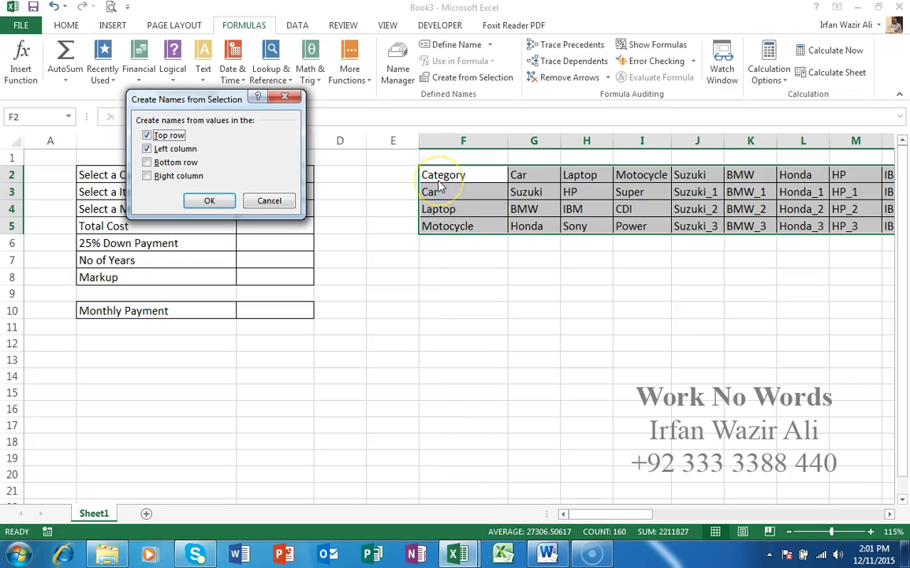
{"action": "left_click", "coordinate": [154, 148]}
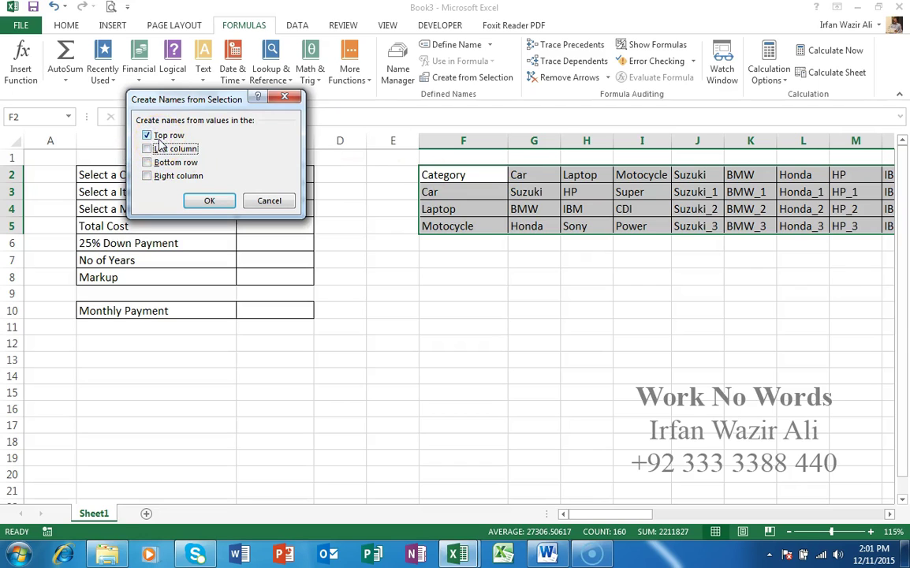
{"action": "left_click", "coordinate": [232, 204]}
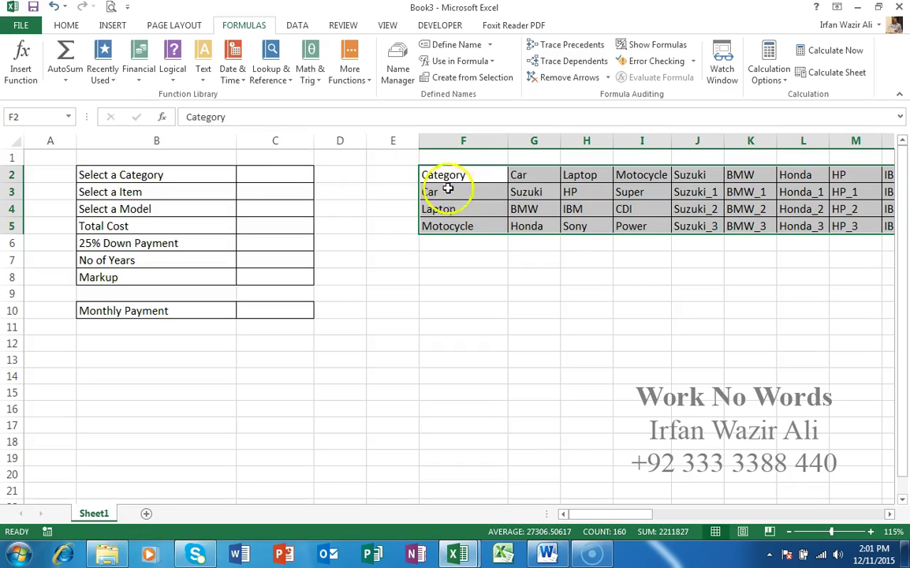
{"action": "left_click", "coordinate": [479, 177]}
{"action": "left_click", "coordinate": [524, 175]}
{"action": "left_click", "coordinate": [640, 175]}
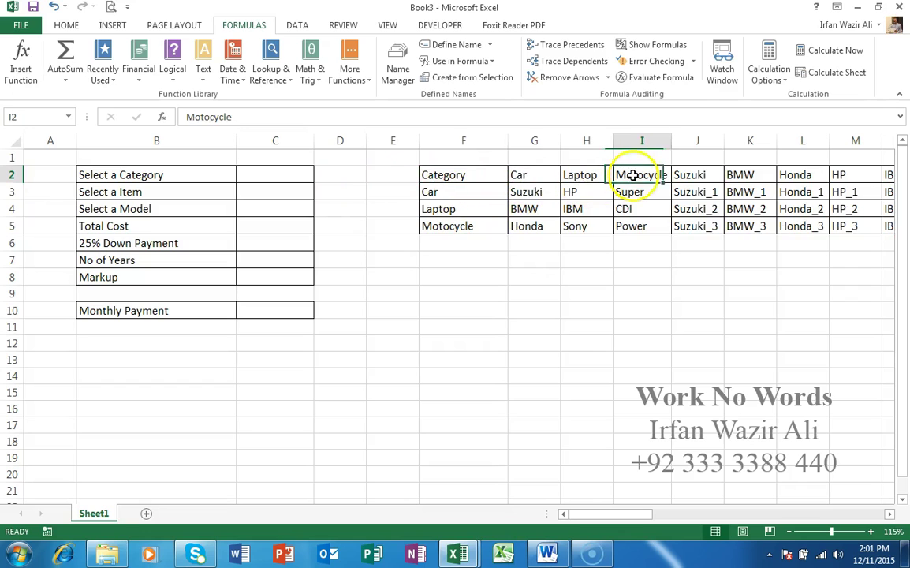
{"action": "left_click_drag", "start_coordinate": [639, 225], "coordinate": [639, 192]}
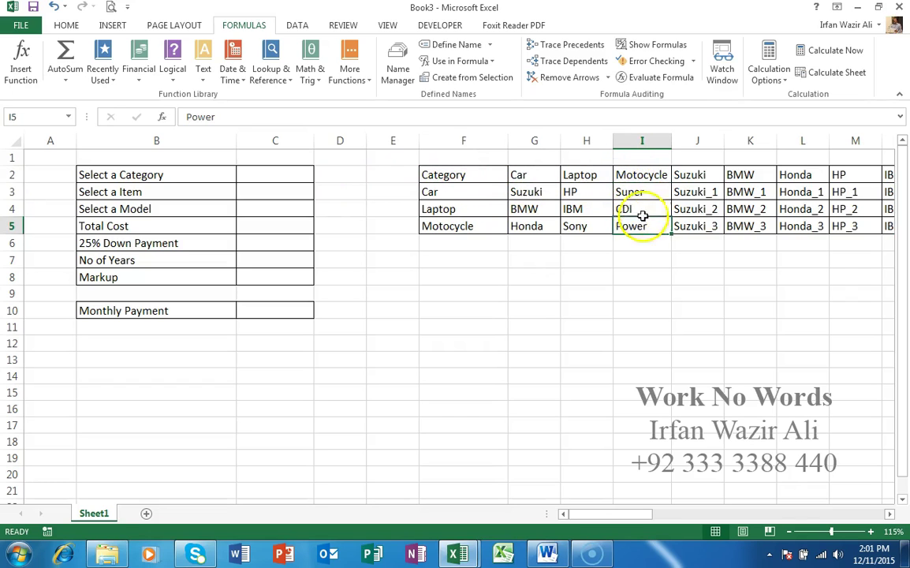
{"action": "left_click_drag", "start_coordinate": [578, 227], "coordinate": [578, 192]}
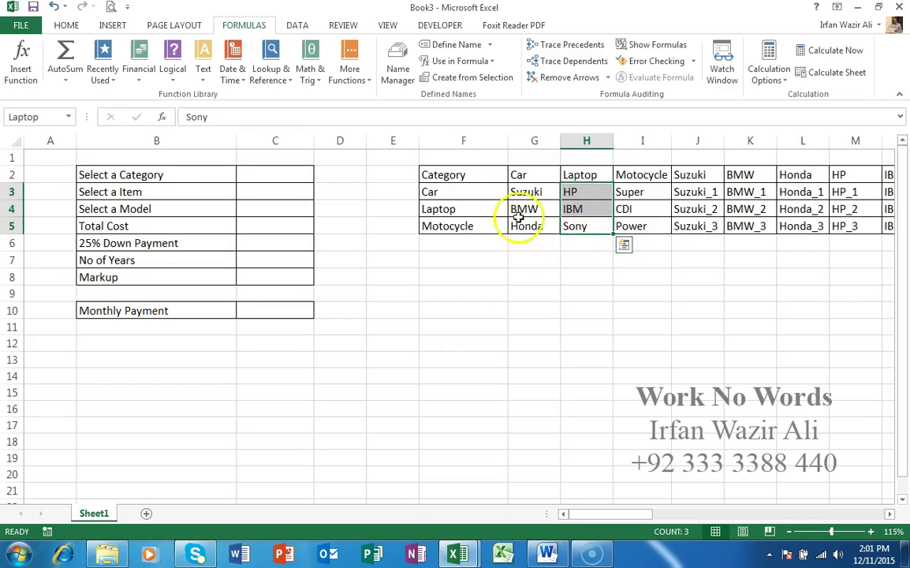
{"action": "left_click", "coordinate": [456, 223]}
{"action": "left_click_drag", "start_coordinate": [456, 224], "coordinate": [441, 192]}
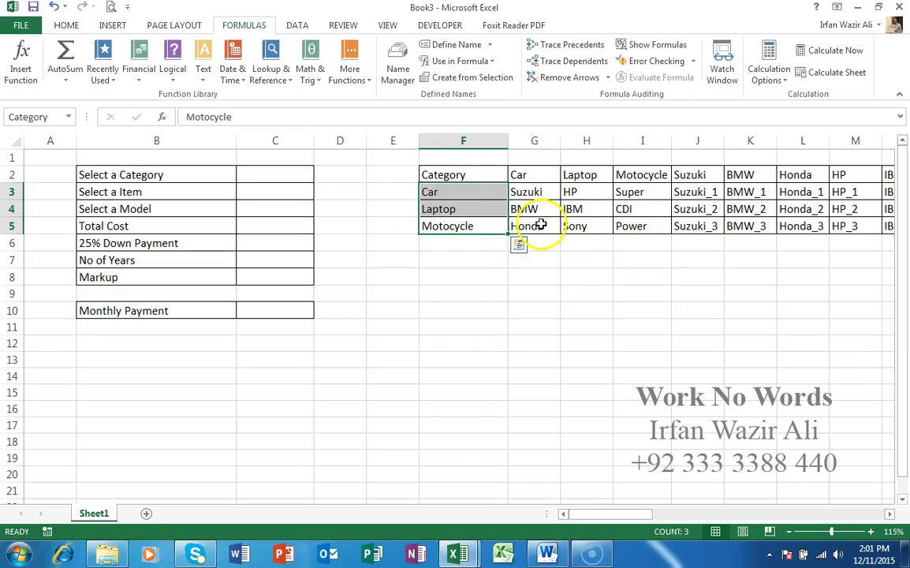
{"action": "left_click", "coordinate": [531, 178]}
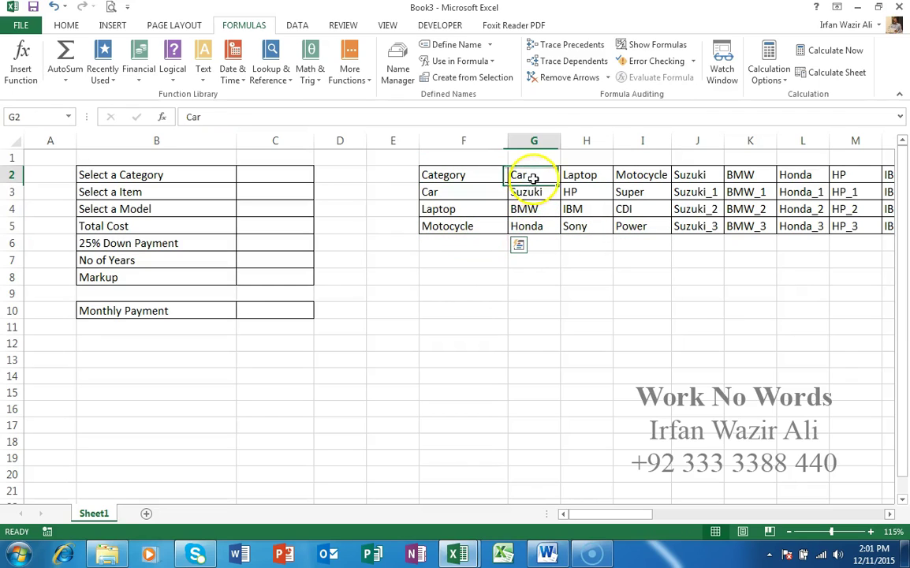
{"action": "left_click", "coordinate": [582, 177]}
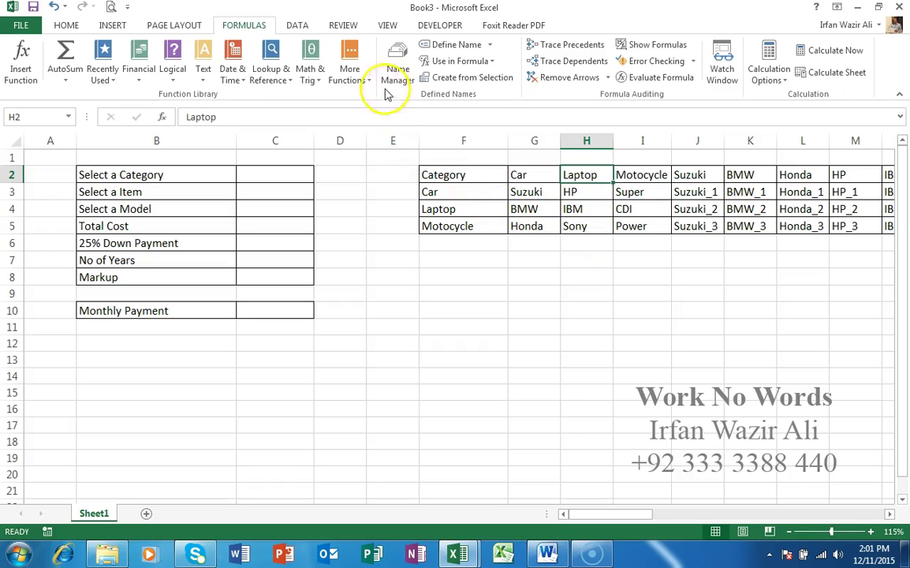
{"action": "left_click", "coordinate": [393, 63]}
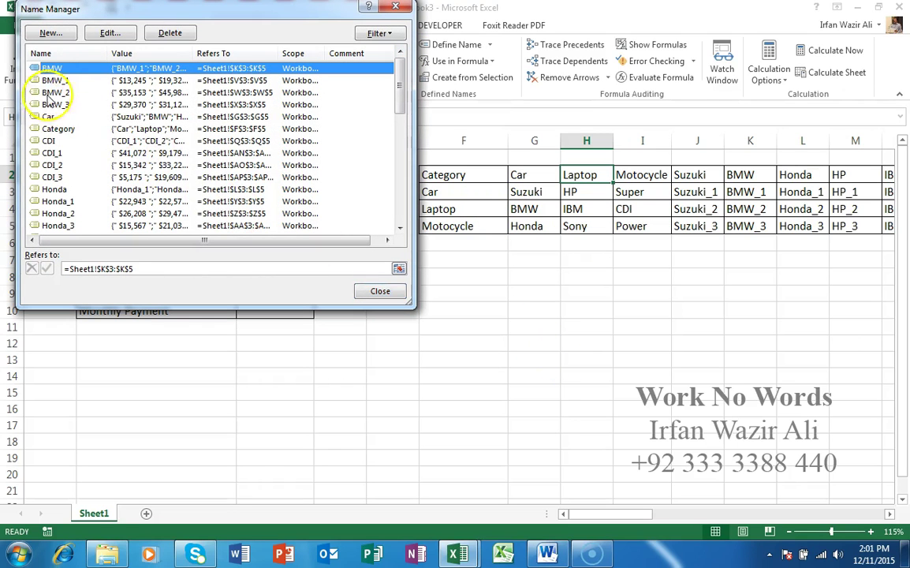
{"action": "left_click_drag", "start_coordinate": [400, 93], "coordinate": [399, 209]}
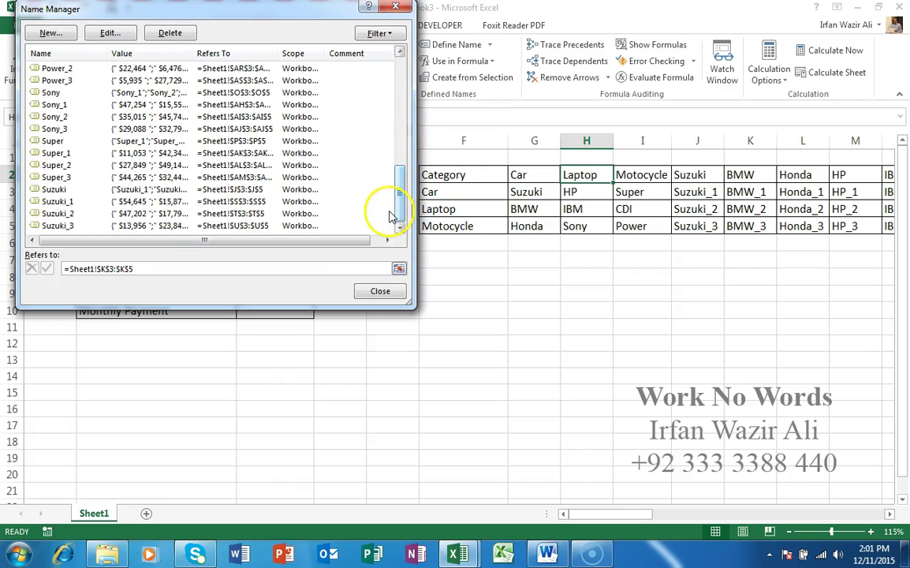
{"action": "left_click", "coordinate": [381, 291]}
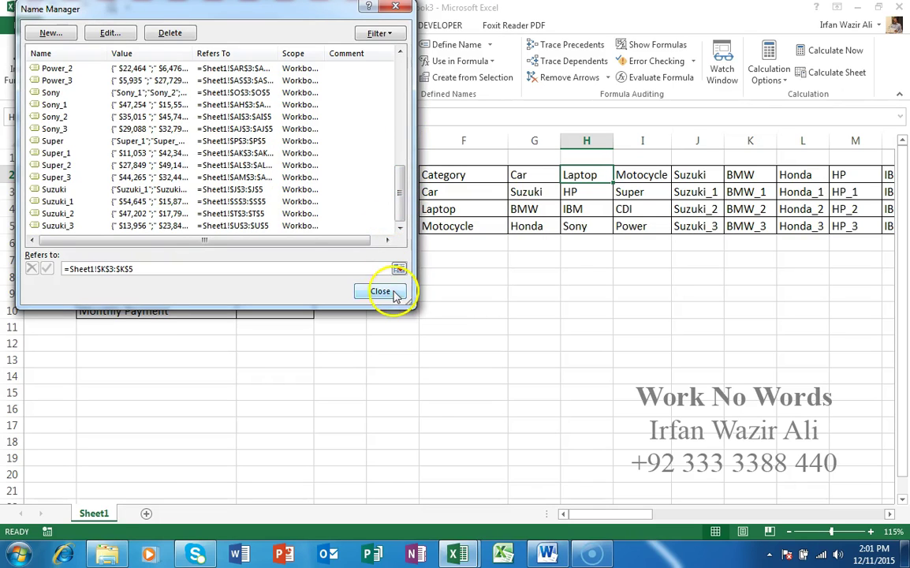
{"action": "left_click", "coordinate": [434, 257]}
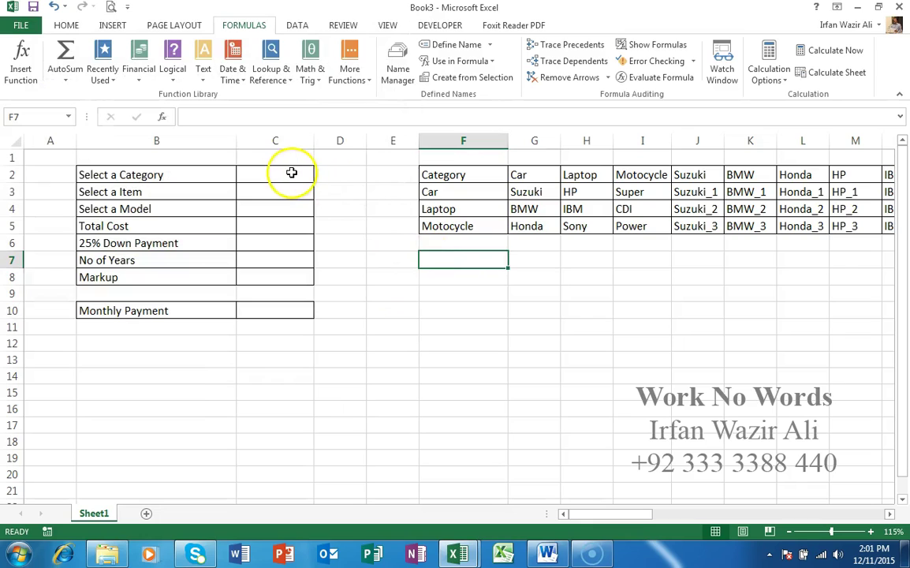
Step: Add a list validation to C2 sourced from the categories in F3:F5 (=Category)
{"action": "left_click", "coordinate": [293, 175]}
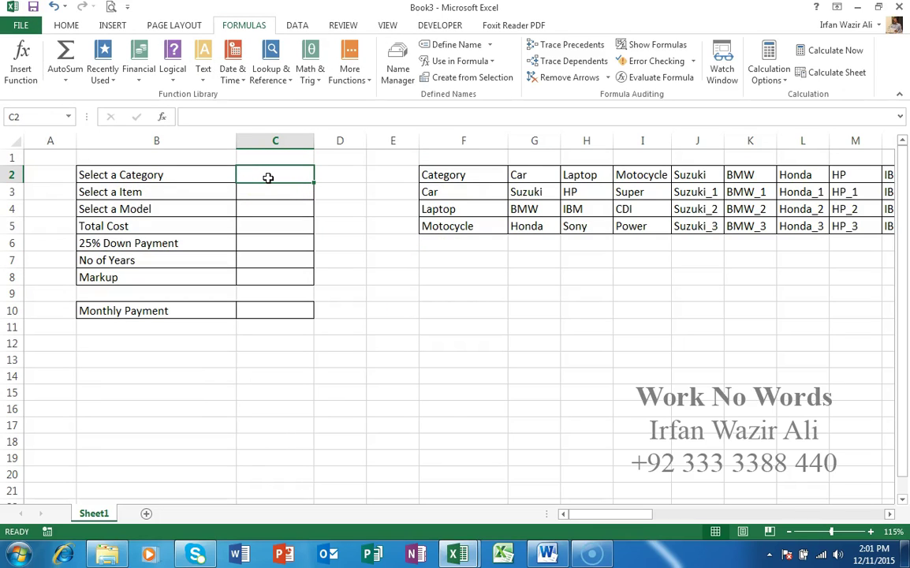
{"action": "left_click", "coordinate": [294, 25]}
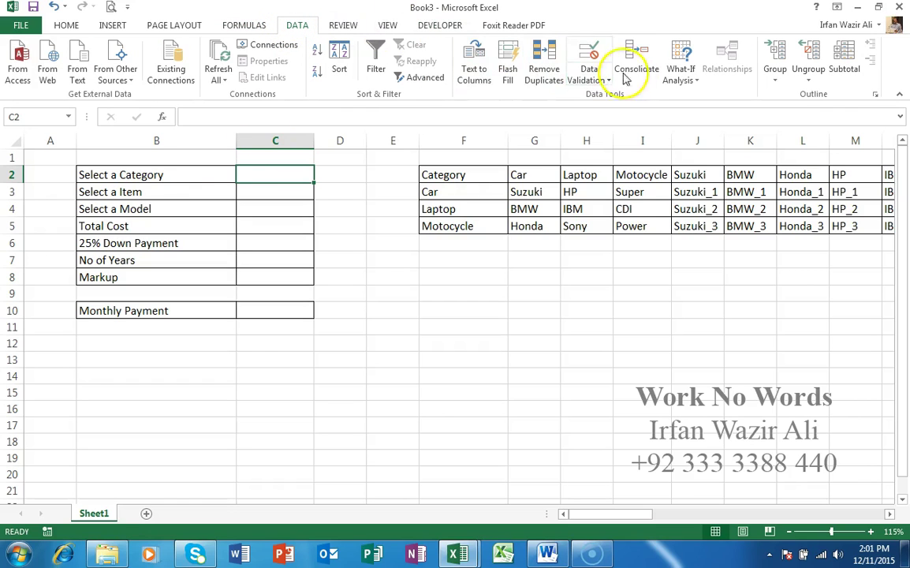
{"action": "left_click", "coordinate": [593, 85]}
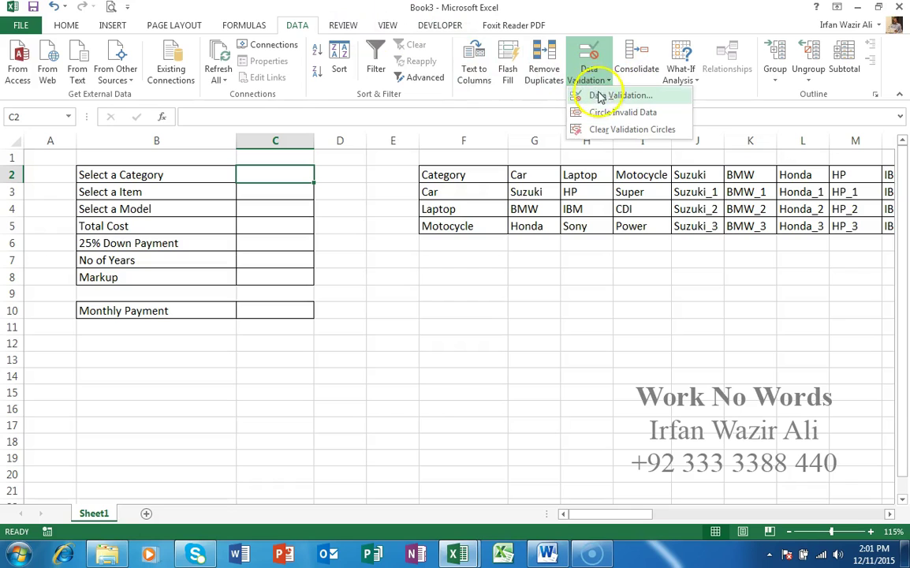
{"action": "left_click", "coordinate": [615, 96]}
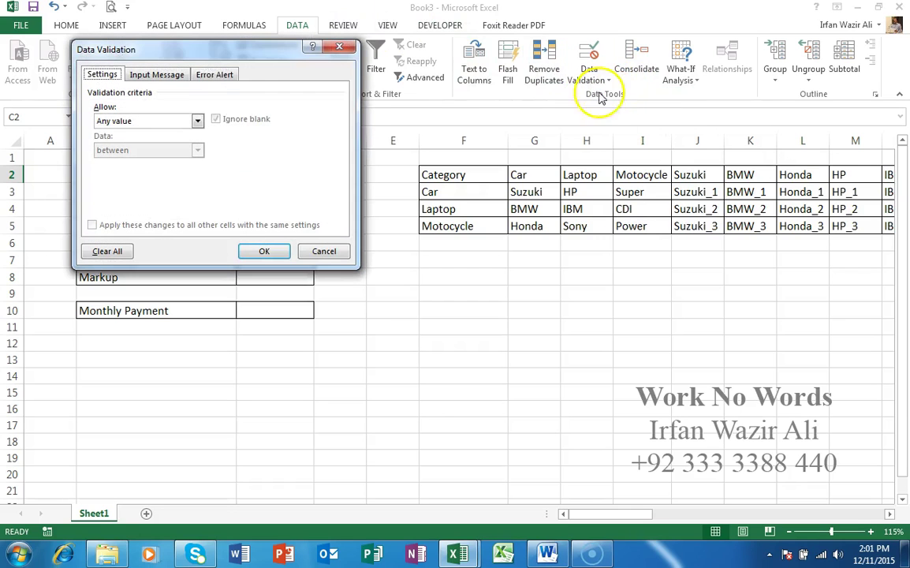
{"action": "left_click", "coordinate": [196, 121]}
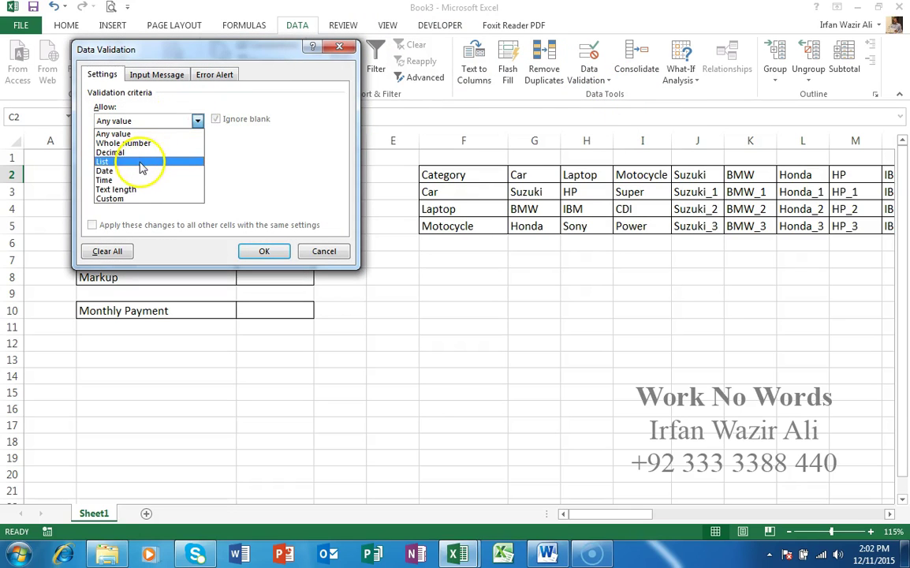
{"action": "left_click", "coordinate": [126, 161]}
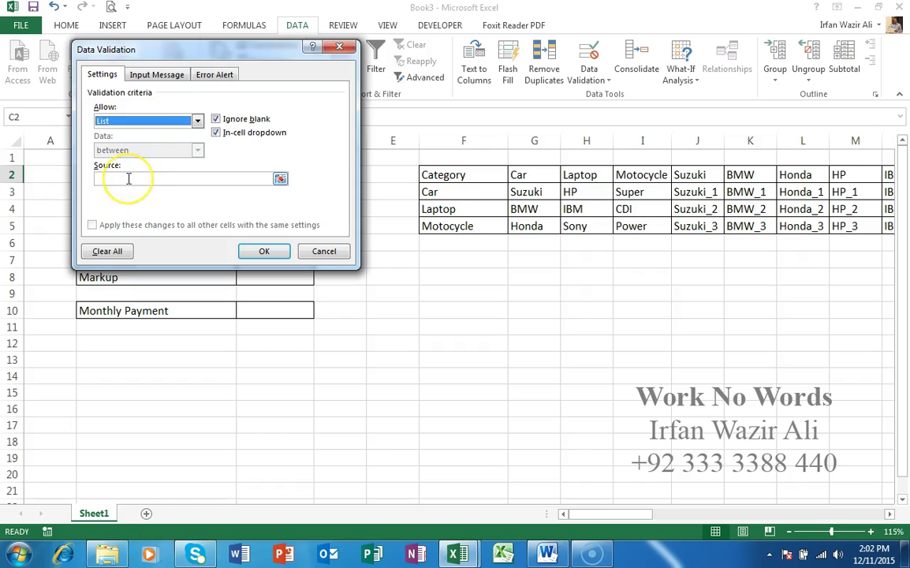
{"action": "left_click", "coordinate": [128, 179]}
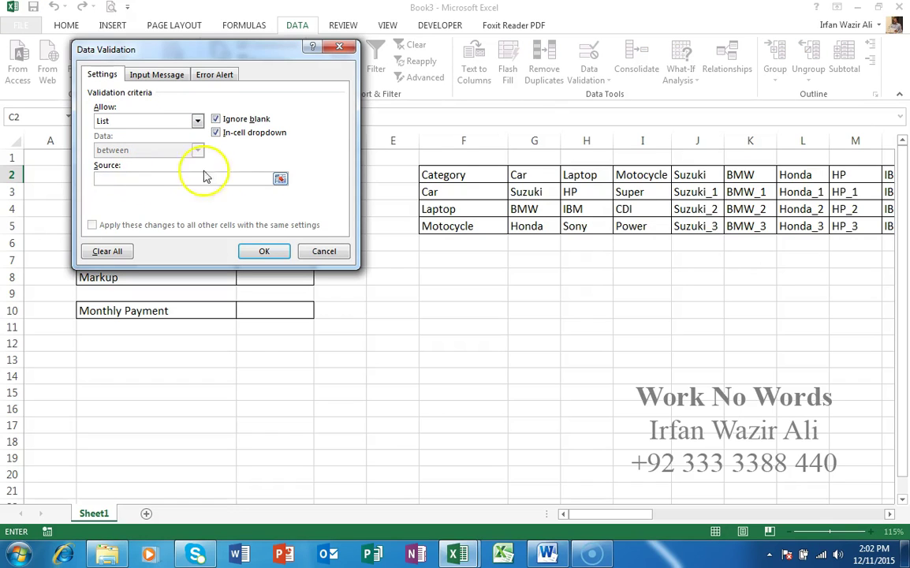
{"action": "left_click_drag", "start_coordinate": [446, 190], "coordinate": [449, 226]}
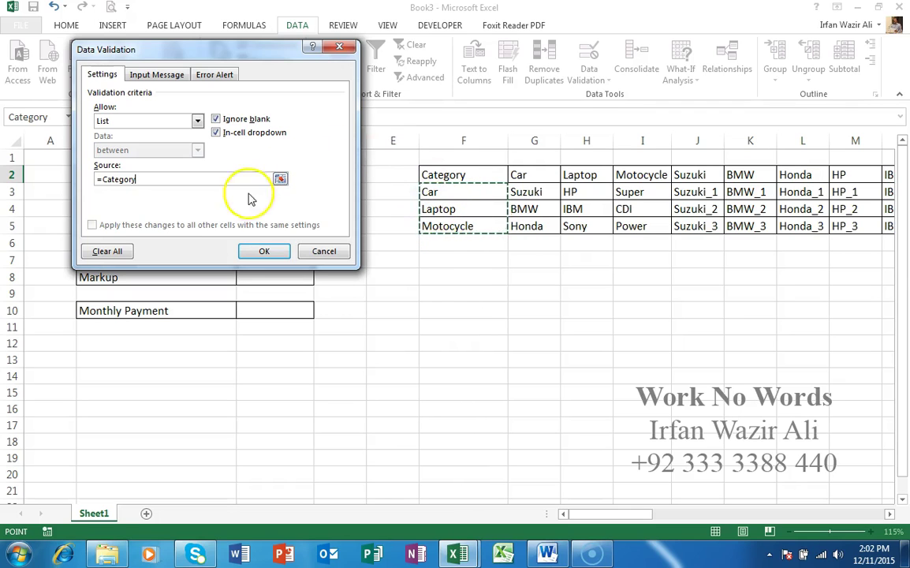
{"action": "left_click", "coordinate": [254, 254]}
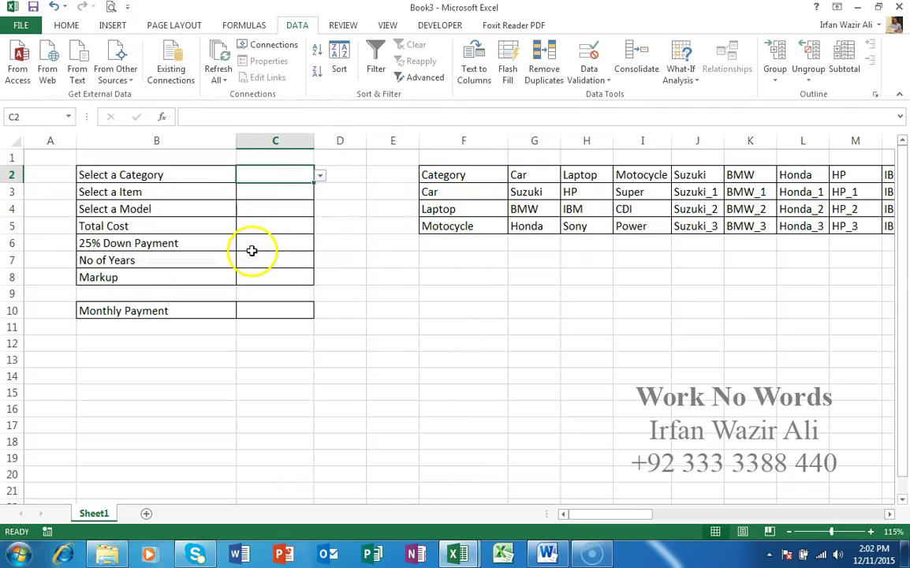
Step: Try the C2 dropdown by choosing Car, Laptop and then Motocycle
{"action": "left_click", "coordinate": [320, 175]}
{"action": "left_click", "coordinate": [311, 191]}
{"action": "left_click", "coordinate": [320, 175]}
{"action": "left_click", "coordinate": [303, 199]}
{"action": "left_click", "coordinate": [321, 182]}
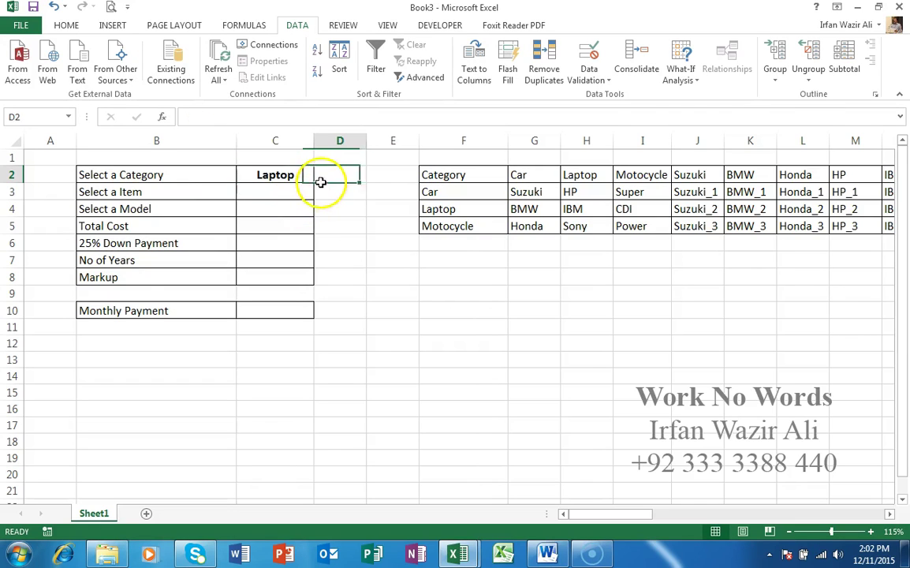
{"action": "left_click", "coordinate": [304, 176]}
{"action": "left_click", "coordinate": [320, 175]}
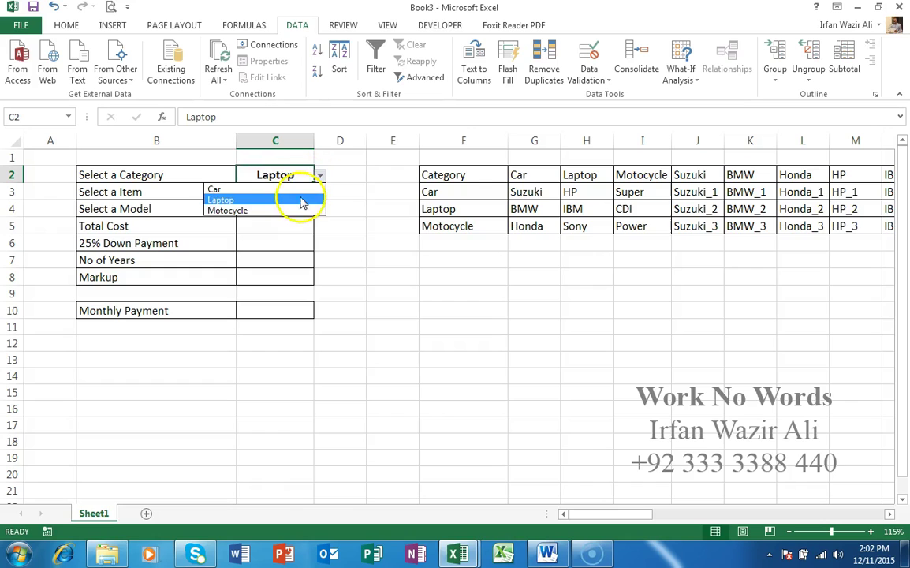
{"action": "left_click", "coordinate": [300, 209]}
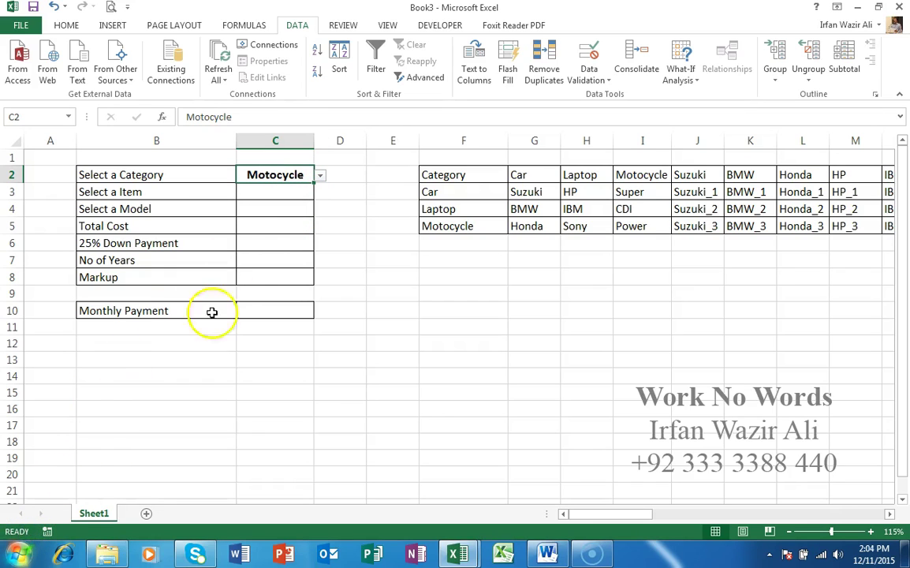
Step: Set C2's category back to Car
{"action": "left_click", "coordinate": [320, 176]}
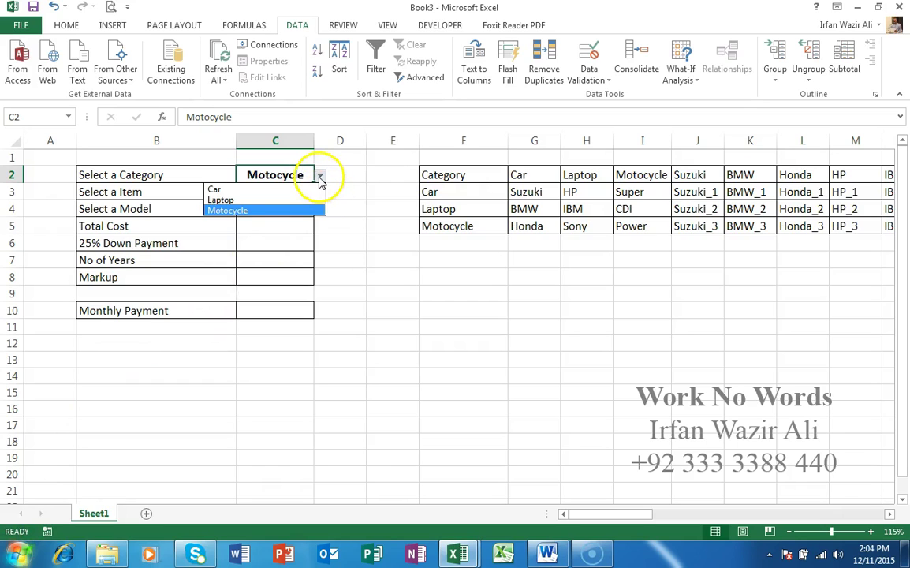
{"action": "left_click", "coordinate": [313, 191]}
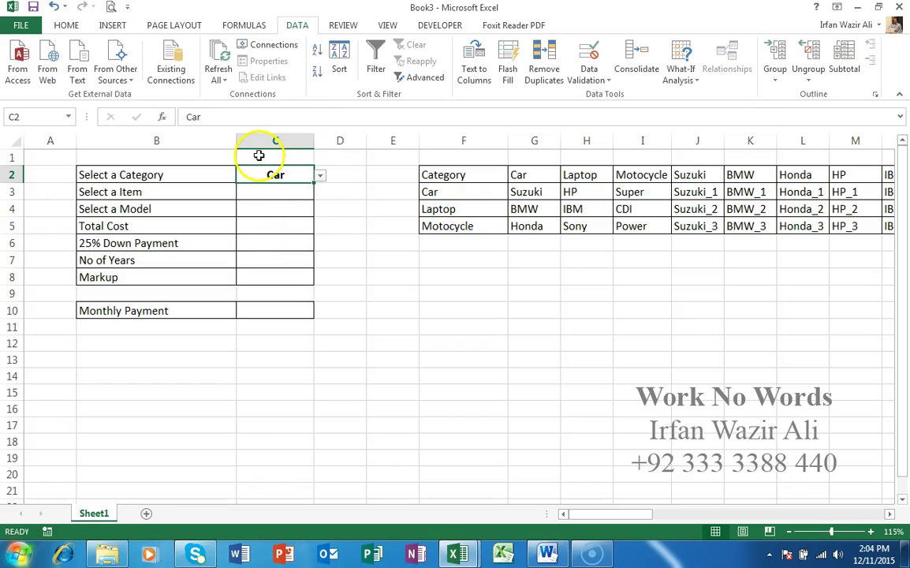
{"action": "left_click", "coordinate": [291, 192]}
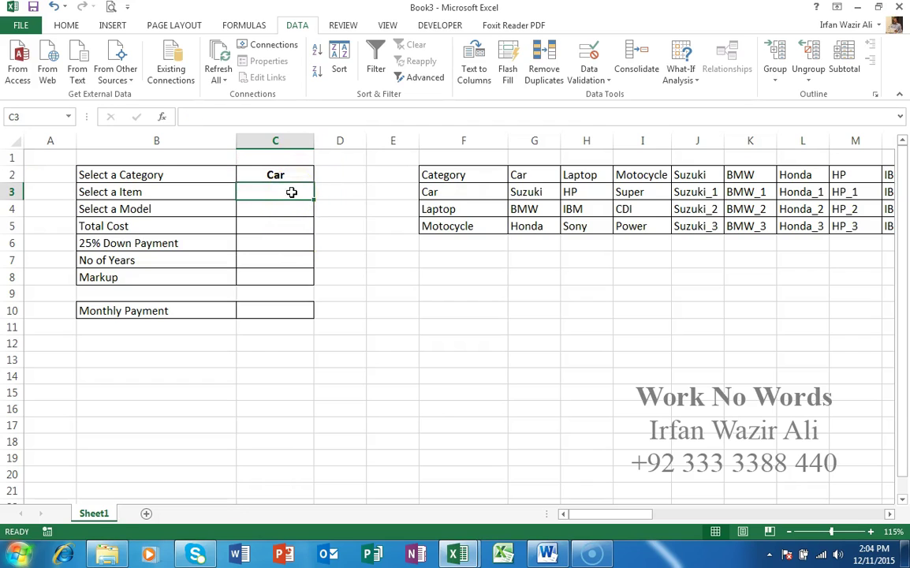
Step: Give C3 a list validation with source =INDIRECT($C$2) so its items follow C2's category
{"action": "left_click", "coordinate": [595, 81]}
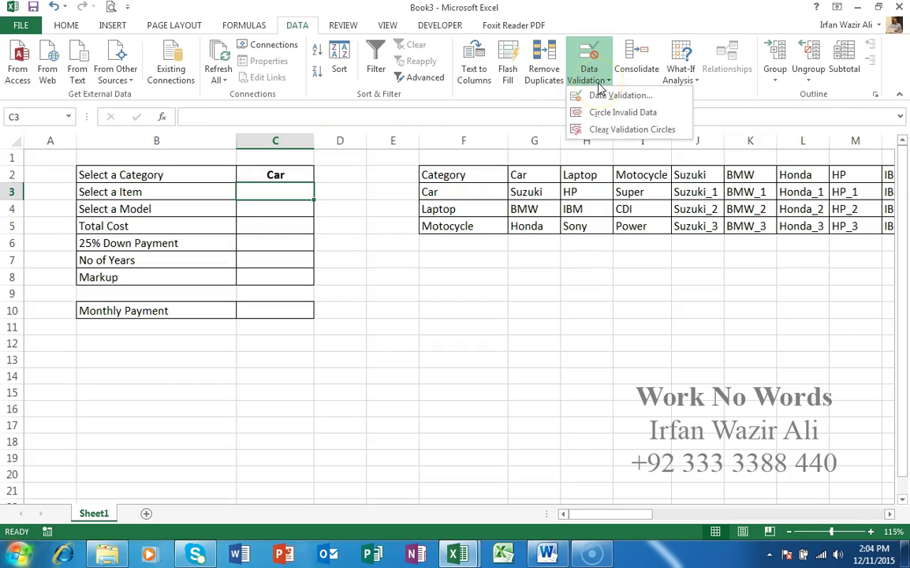
{"action": "left_click", "coordinate": [603, 100]}
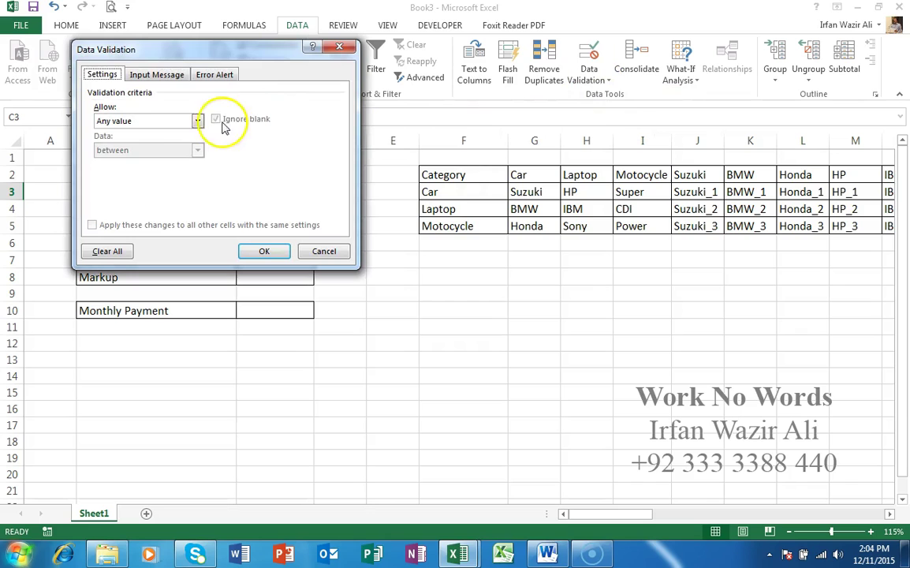
{"action": "left_click", "coordinate": [161, 120]}
{"action": "left_click", "coordinate": [164, 161]}
{"action": "mouse_move", "coordinate": [200, 58]}
{"action": "left_mouse_down"}
{"action": "mouse_move", "coordinate": [263, 58]}
{"action": "mouse_move", "coordinate": [645, 117]}
{"action": "left_mouse_up"}
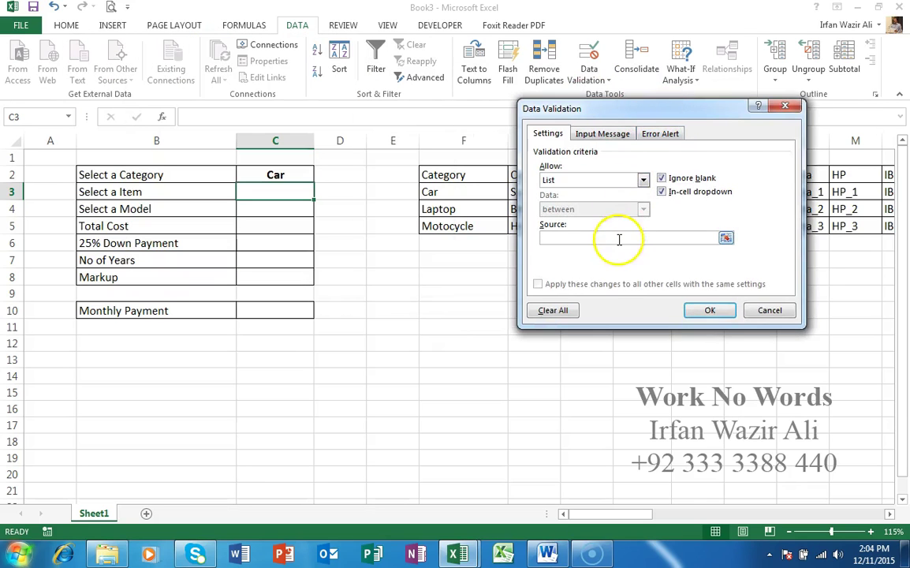
{"action": "left_click", "coordinate": [577, 237]}
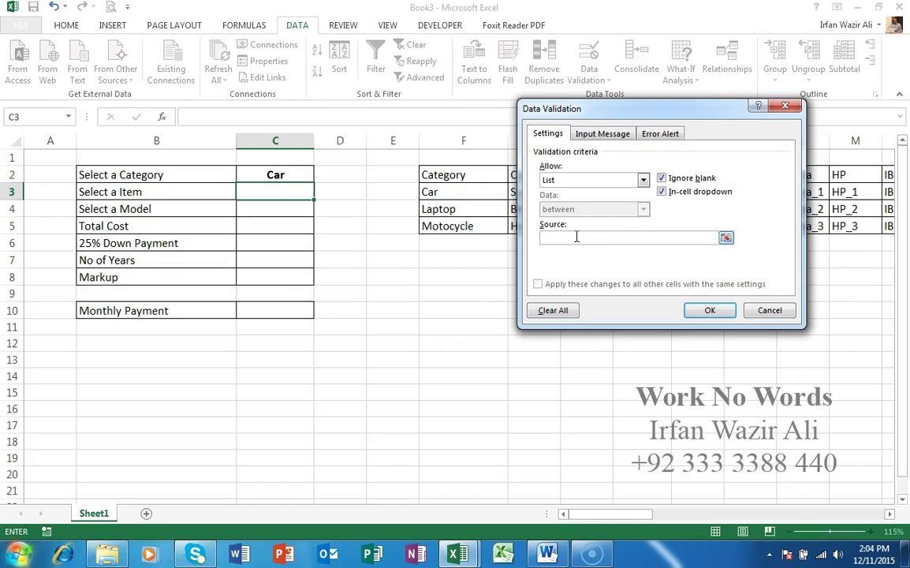
{"action": "type", "text": "=indirect"}
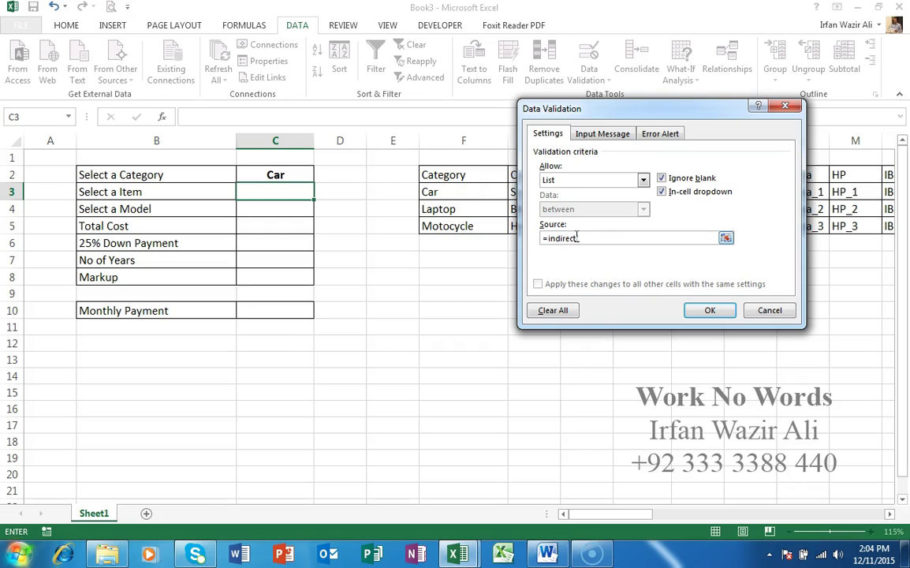
{"action": "type", "text": "("}
{"action": "left_click", "coordinate": [282, 175]}
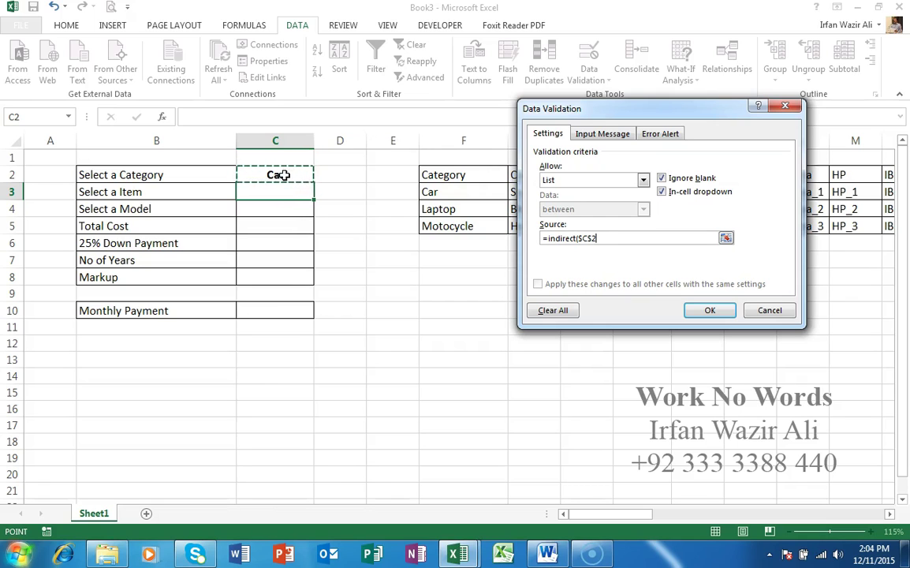
{"action": "type", "text": ")"}
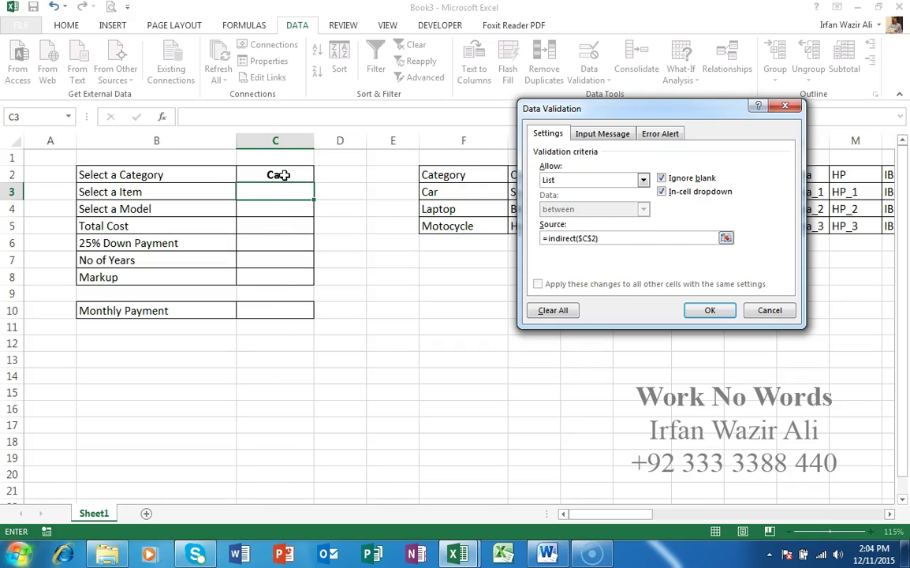
{"action": "left_click", "coordinate": [701, 309]}
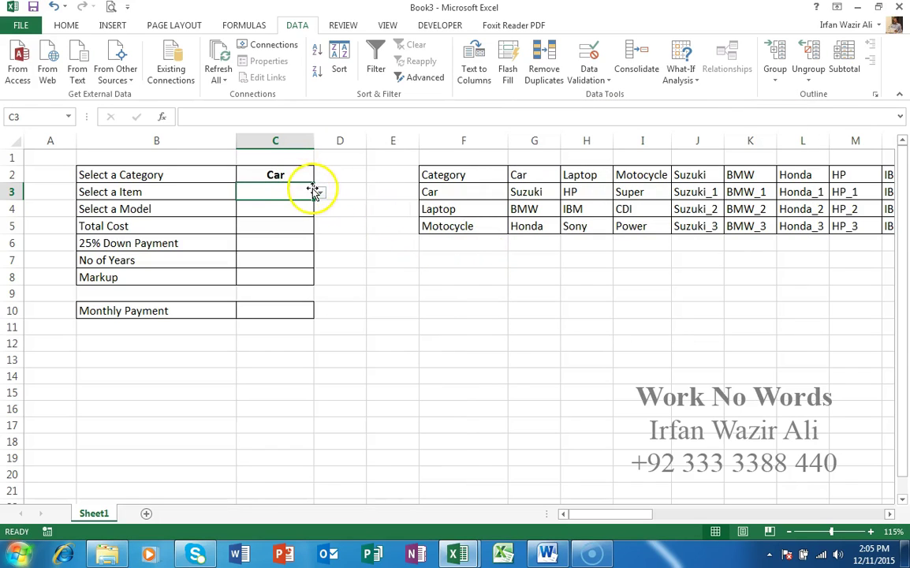
{"action": "left_click", "coordinate": [319, 193]}
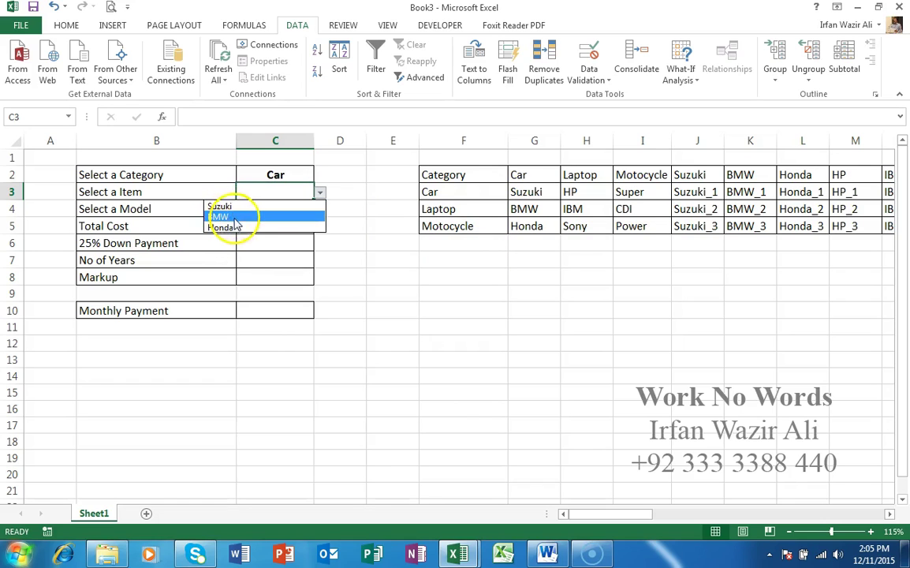
Step: Switch C2 to Laptop and check that C3's item list changes to match
{"action": "left_click", "coordinate": [315, 174]}
{"action": "left_click", "coordinate": [296, 175]}
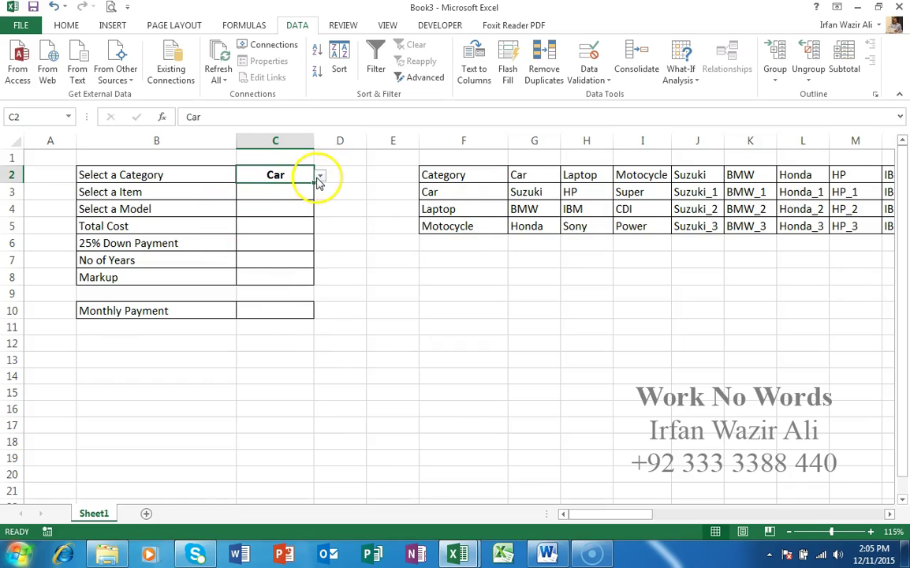
{"action": "left_click", "coordinate": [320, 175]}
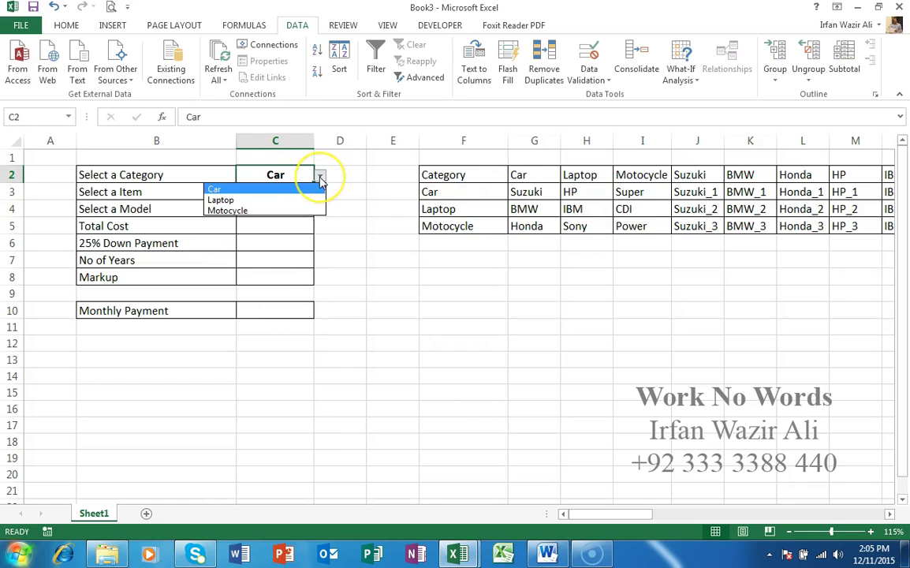
{"action": "left_click", "coordinate": [286, 200]}
{"action": "left_click", "coordinate": [302, 191]}
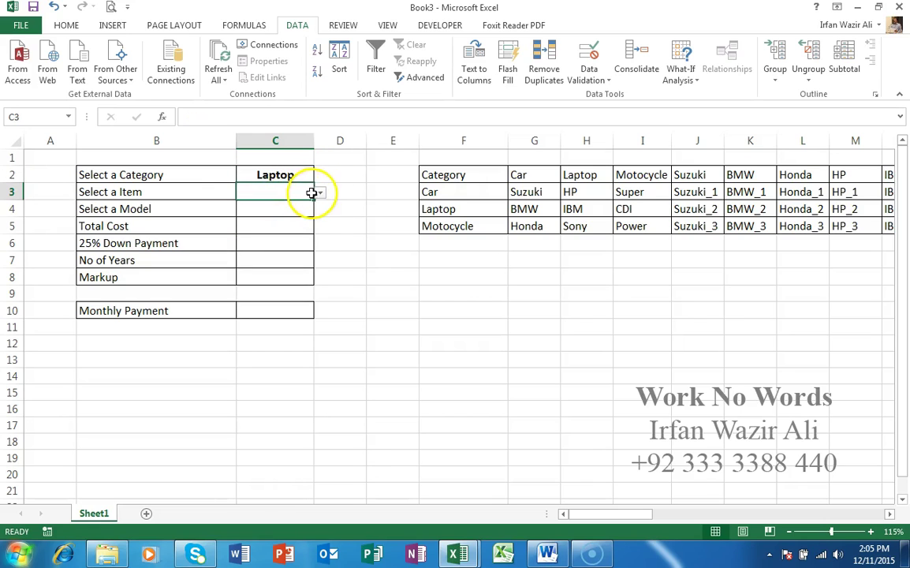
{"action": "left_click", "coordinate": [320, 193]}
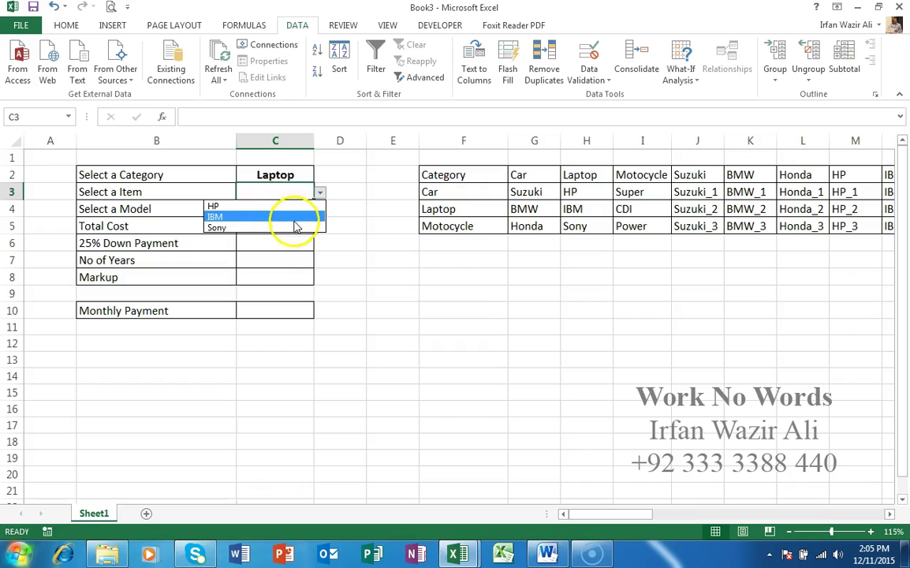
{"action": "left_click", "coordinate": [299, 175]}
Step: Set the category to Motocycle and pick Super as the item in C3
{"action": "left_click", "coordinate": [304, 175]}
{"action": "left_click", "coordinate": [319, 176]}
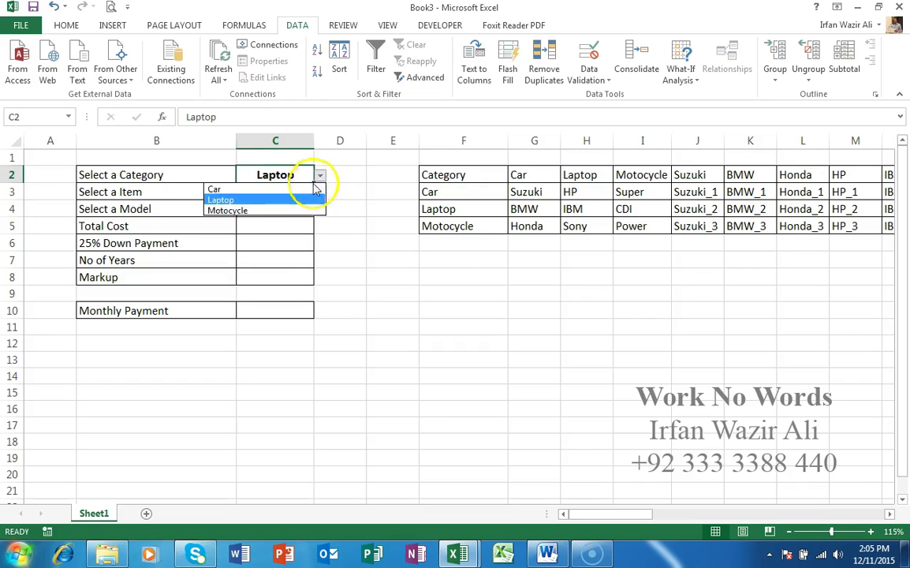
{"action": "left_click", "coordinate": [300, 210]}
{"action": "left_click", "coordinate": [308, 192]}
{"action": "left_click", "coordinate": [319, 194]}
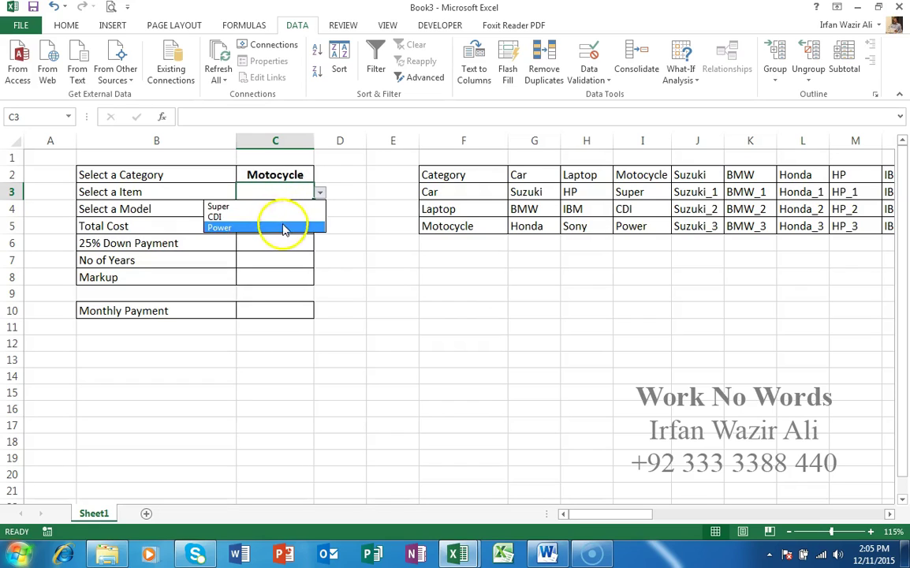
{"action": "left_click", "coordinate": [294, 209]}
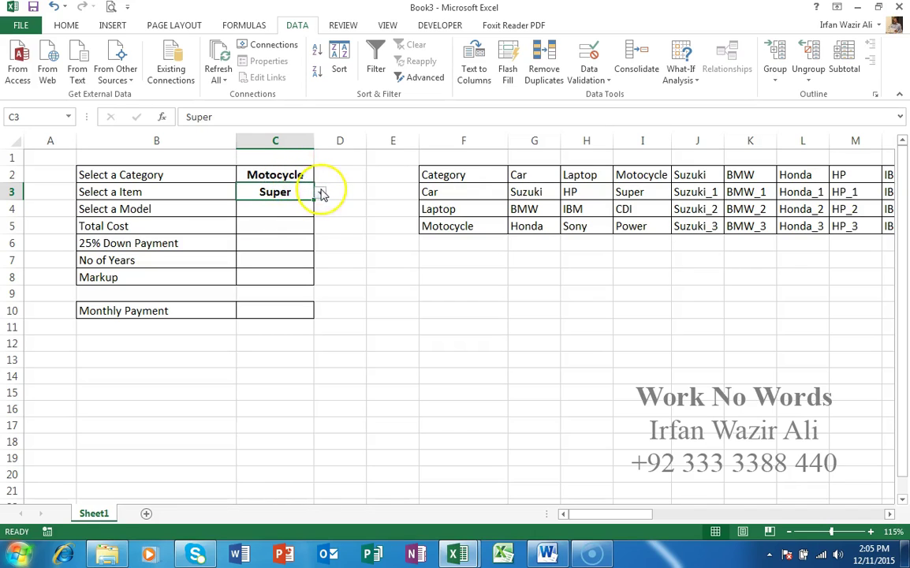
{"action": "left_click", "coordinate": [321, 192]}
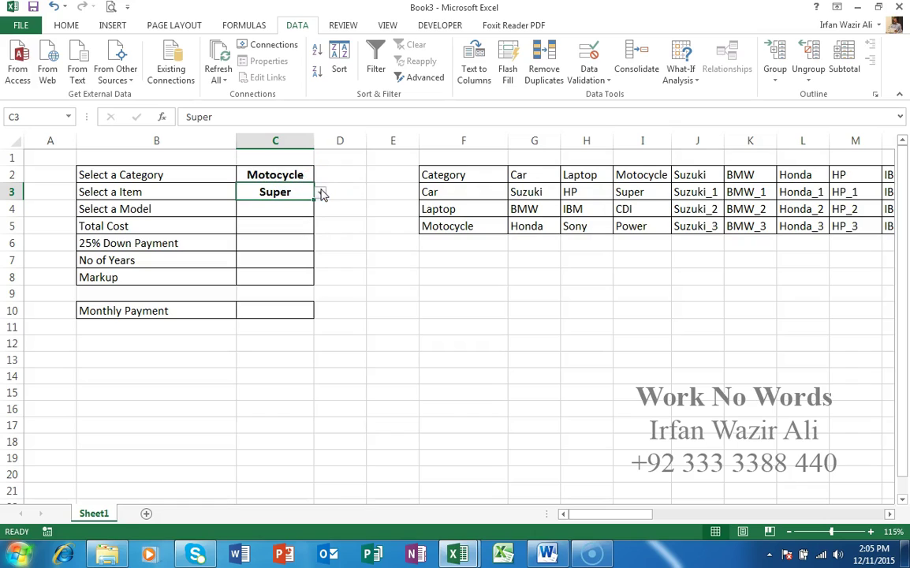
{"action": "left_click", "coordinate": [295, 211]}
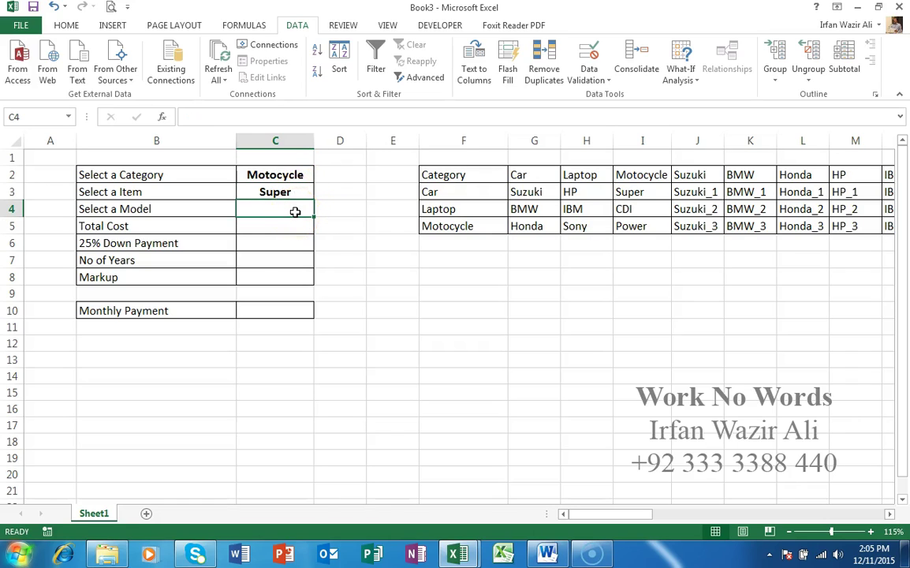
Step: Give C4 an INDIRECT list validation based on the item in C3, testing it with Super_1
{"action": "left_click", "coordinate": [589, 67]}
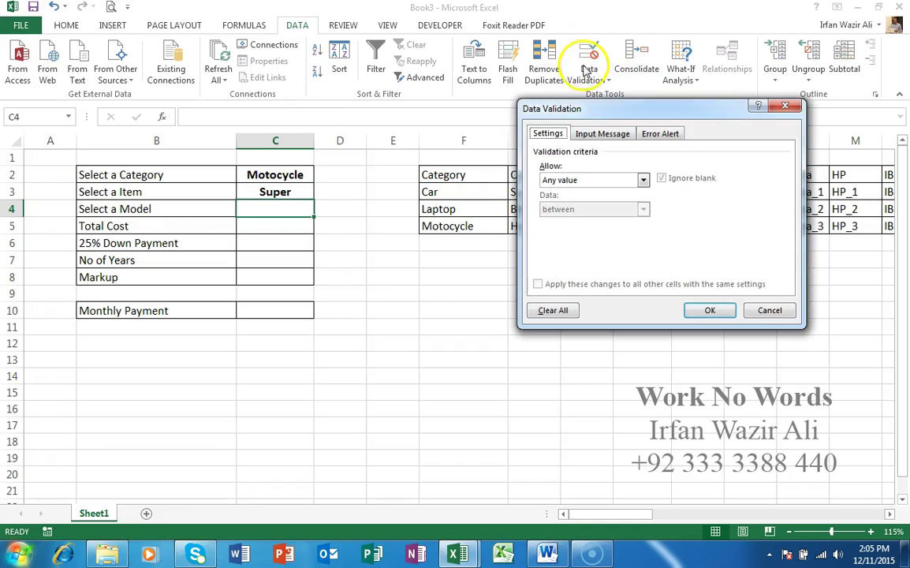
{"action": "left_click", "coordinate": [587, 180]}
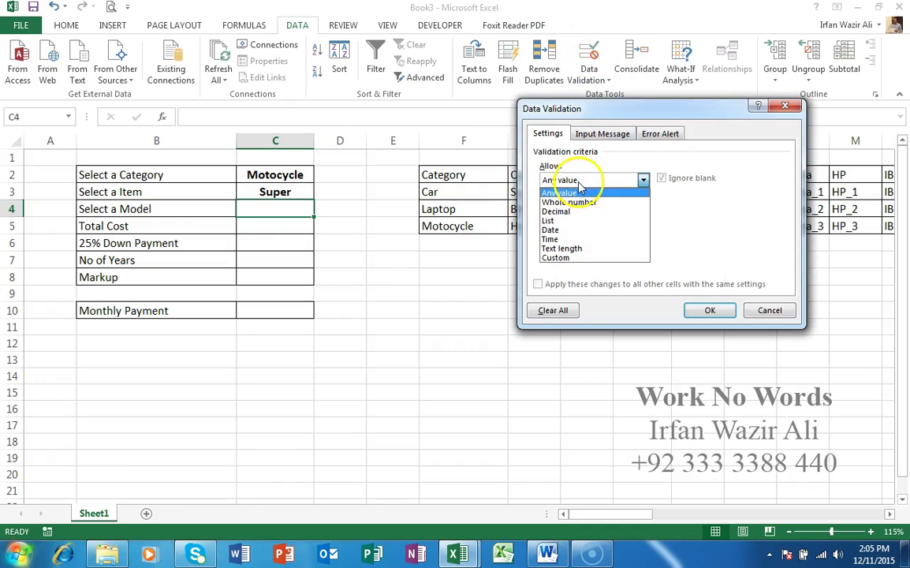
{"action": "left_click", "coordinate": [583, 221]}
{"action": "left_click", "coordinate": [585, 239]}
{"action": "type", "text": "=indirect("}
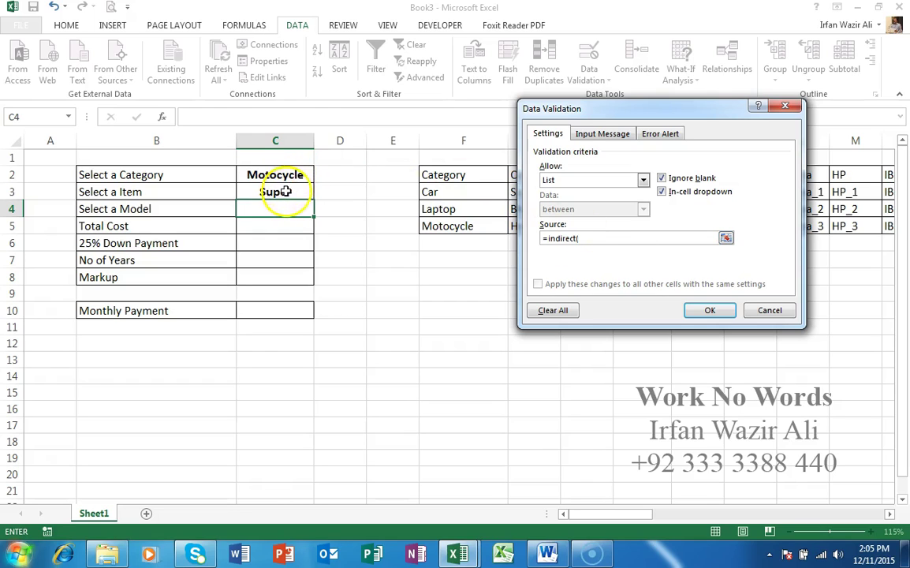
{"action": "left_click", "coordinate": [285, 191]}
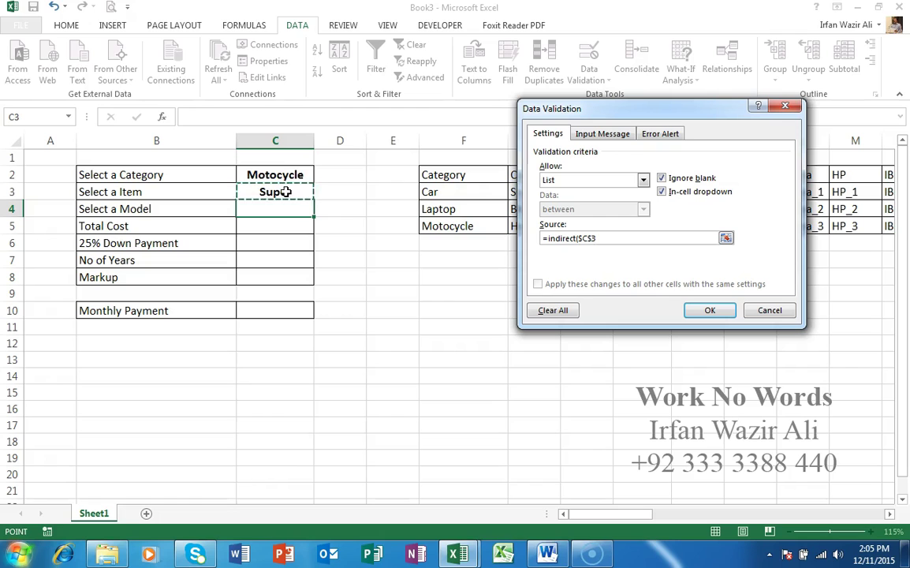
{"action": "type", "text": ")"}
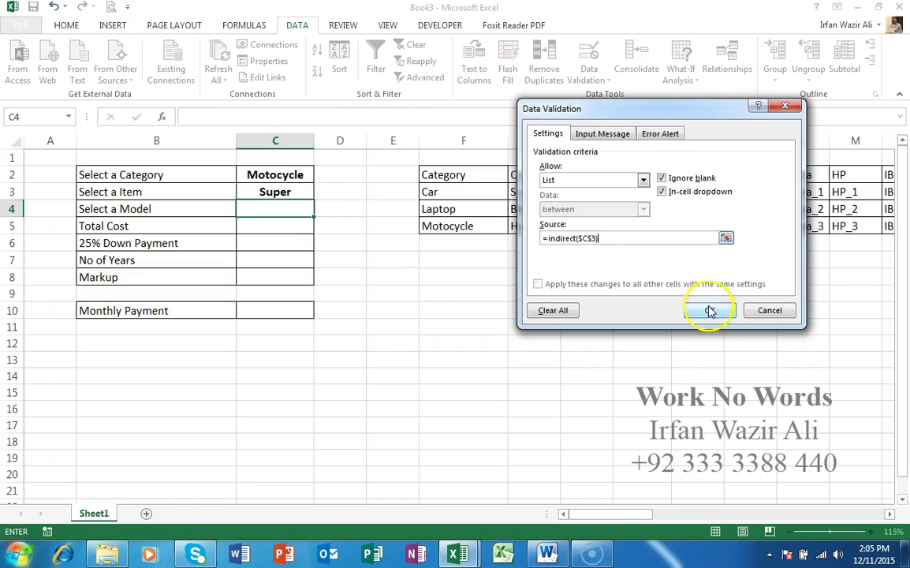
{"action": "left_click", "coordinate": [710, 310]}
{"action": "left_click", "coordinate": [320, 209]}
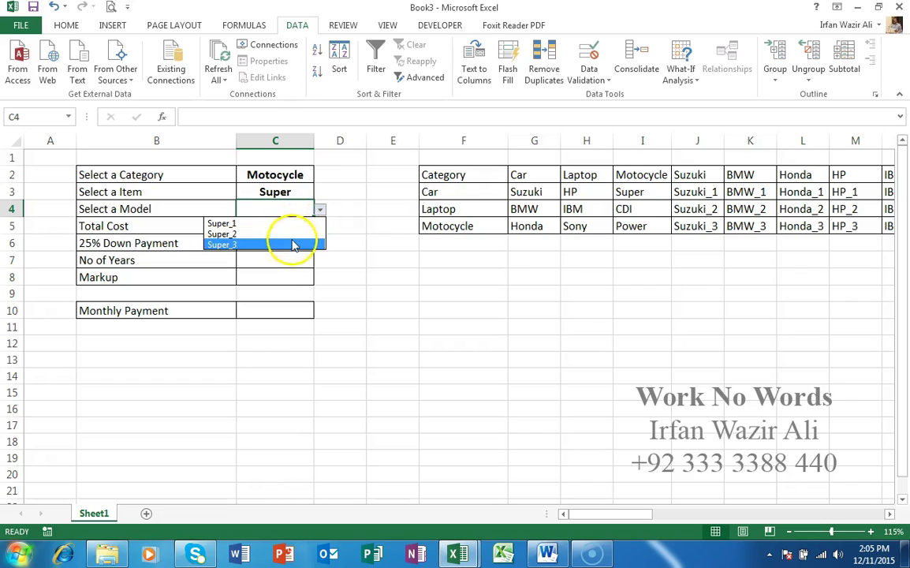
{"action": "left_click", "coordinate": [294, 224]}
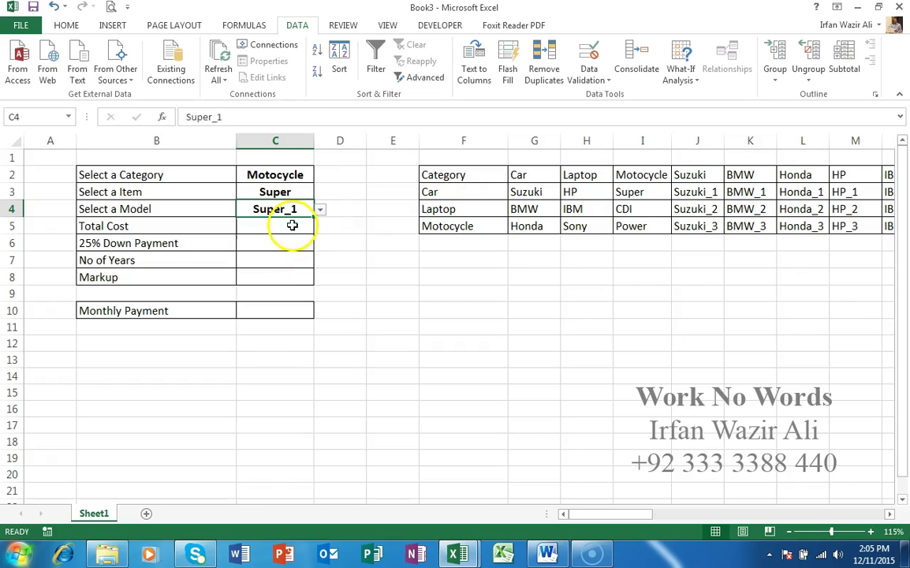
Step: Change the selections in C2 to C4 to Car, Suzuki and Suzuki_1
{"action": "left_click", "coordinate": [299, 175]}
{"action": "left_click", "coordinate": [320, 175]}
{"action": "left_click", "coordinate": [313, 189]}
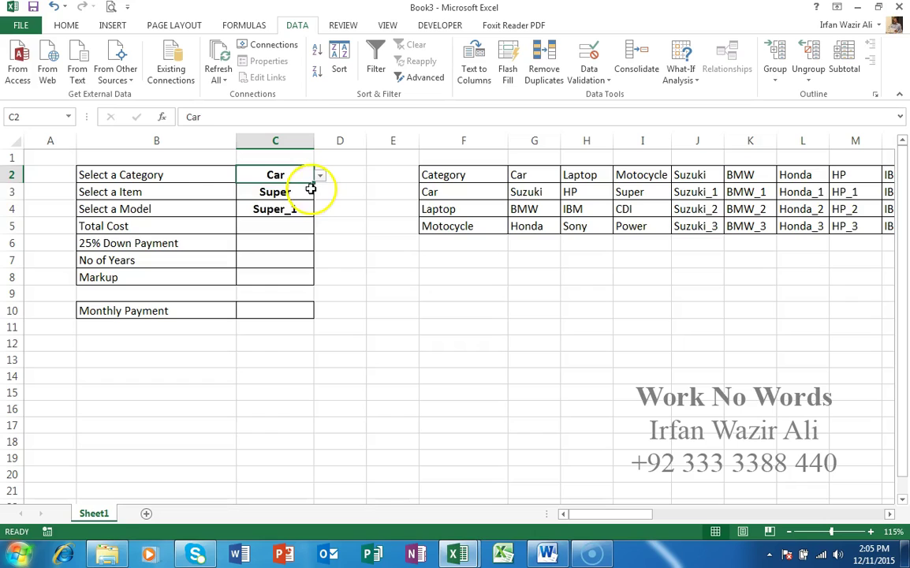
{"action": "left_click", "coordinate": [308, 192]}
{"action": "left_click", "coordinate": [320, 192]}
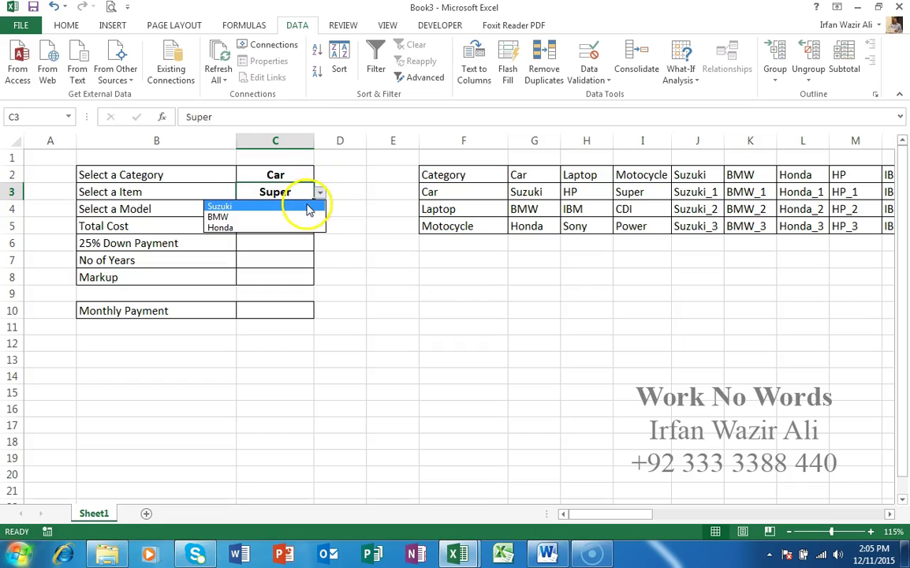
{"action": "left_click", "coordinate": [305, 205]}
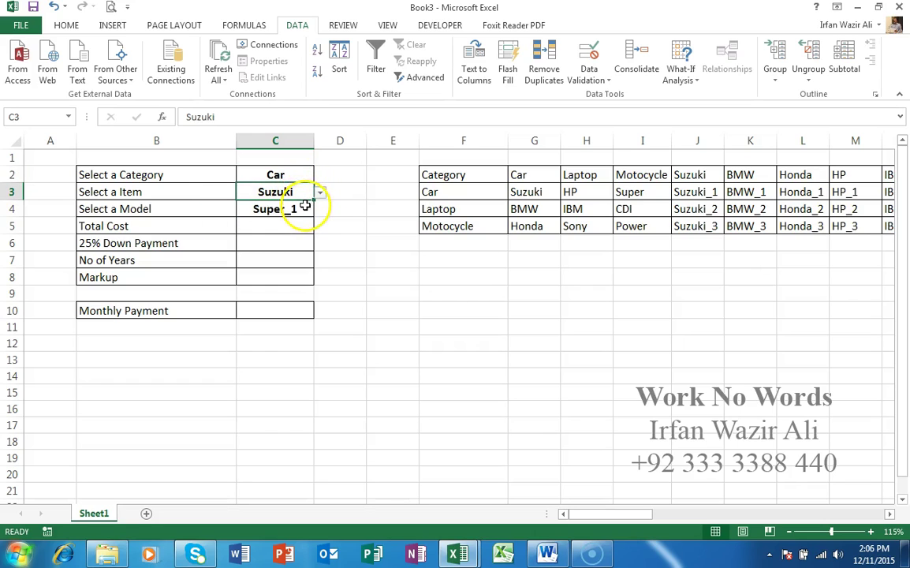
{"action": "left_click", "coordinate": [306, 210]}
{"action": "left_click", "coordinate": [320, 213]}
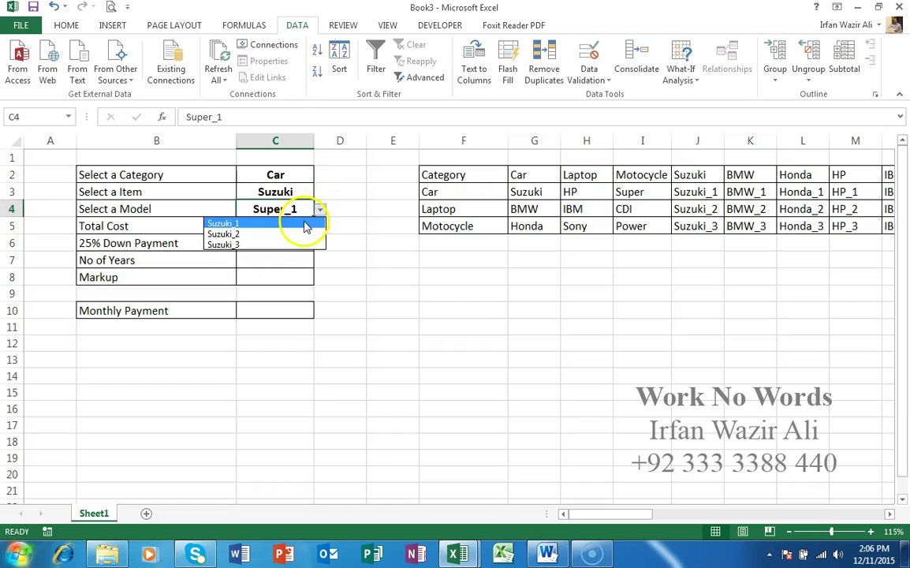
{"action": "left_click", "coordinate": [305, 223]}
{"action": "left_click", "coordinate": [303, 225]}
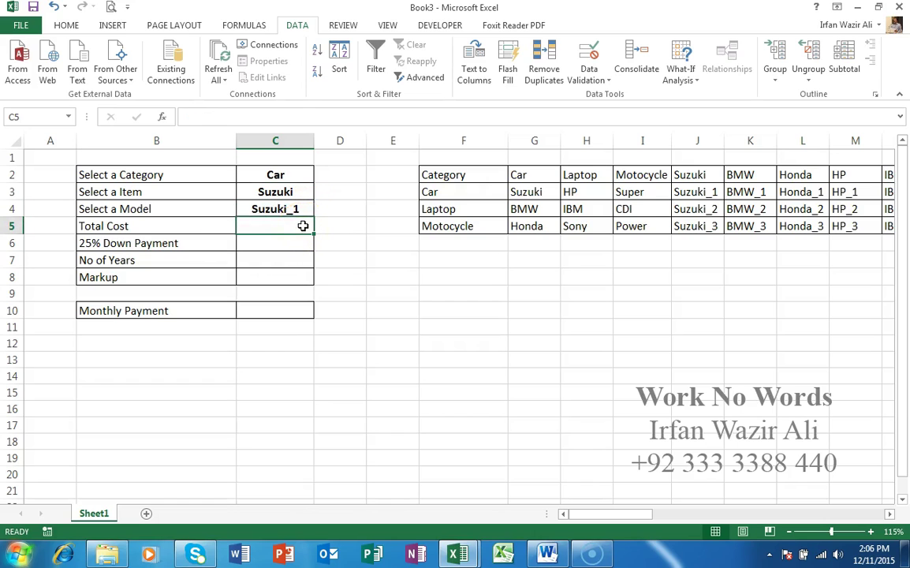
Step: Give C5 a list validation with source =INDIRECT($C$4)
{"action": "left_click", "coordinate": [589, 57]}
{"action": "left_click", "coordinate": [589, 181]}
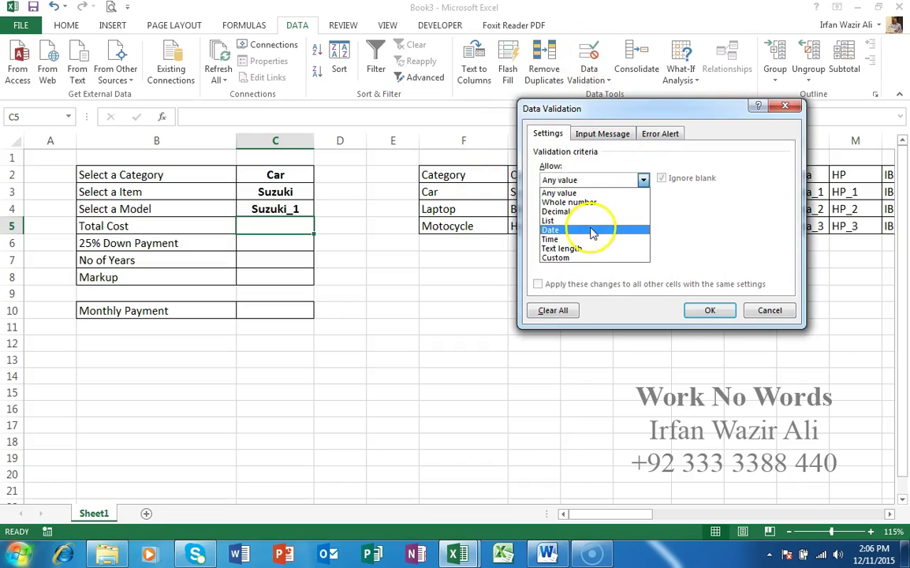
{"action": "left_click", "coordinate": [596, 226]}
{"action": "left_click", "coordinate": [597, 236]}
{"action": "type", "text": "=indirect("}
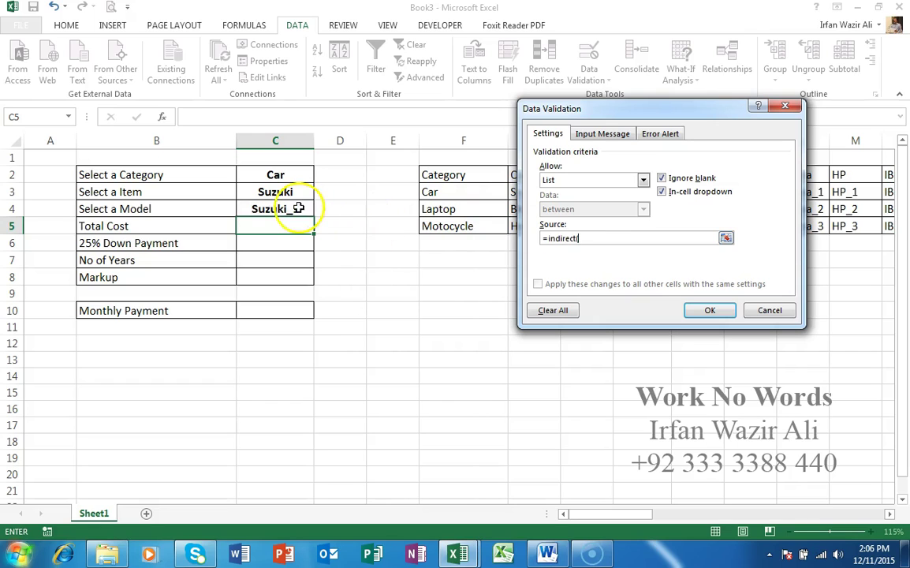
{"action": "left_click", "coordinate": [297, 207]}
{"action": "type", "text": ")"}
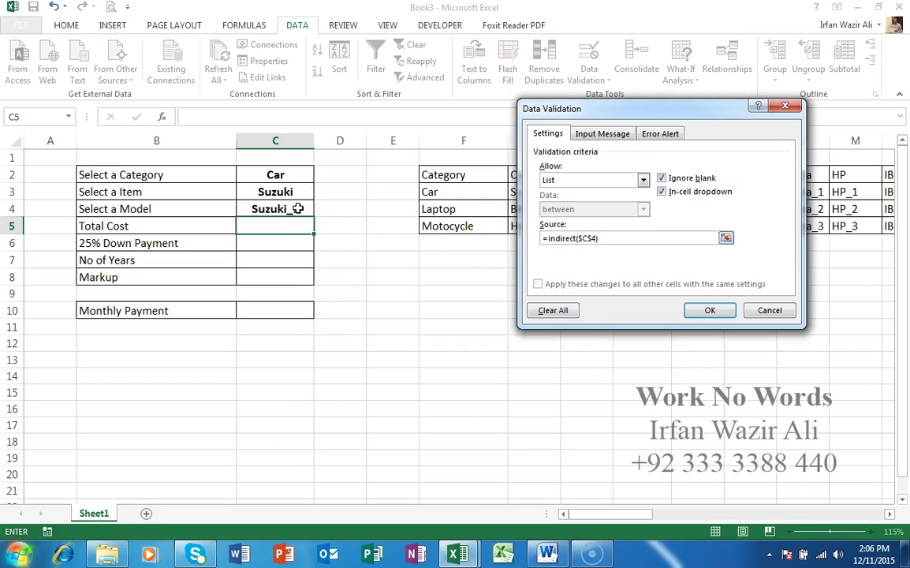
{"action": "left_click", "coordinate": [709, 310]}
Step: Choose $54,645 as the Total Cost in C5
{"action": "left_click", "coordinate": [320, 227]}
{"action": "left_click", "coordinate": [310, 241]}
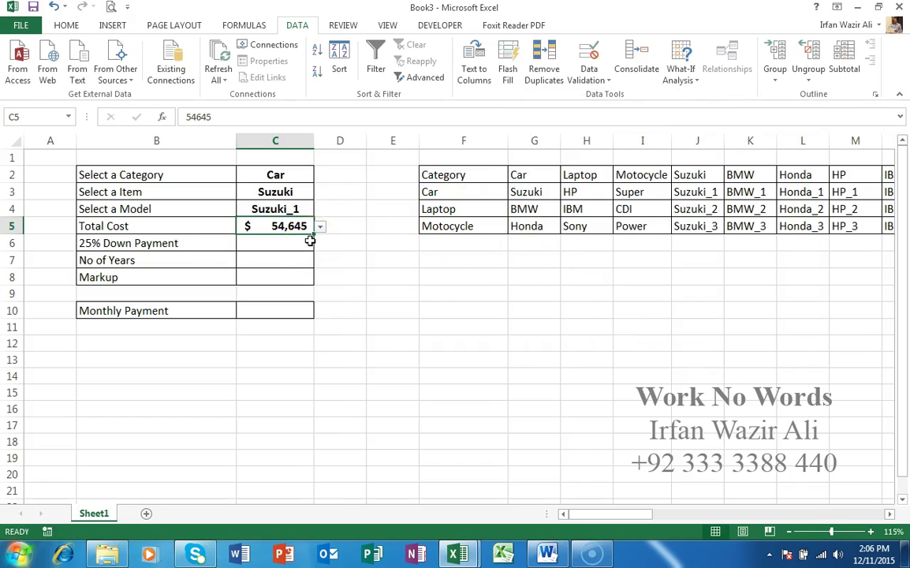
{"action": "left_click", "coordinate": [310, 241]}
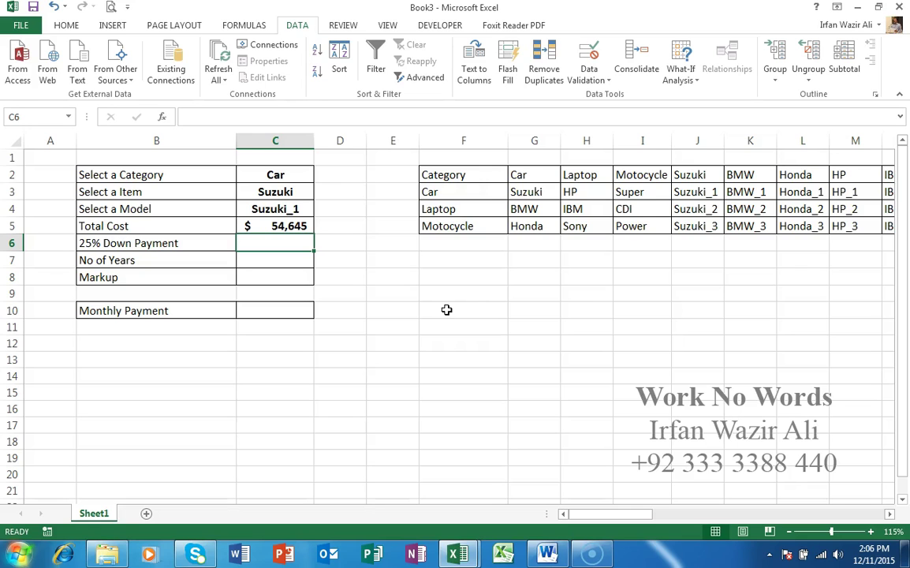
Step: Enter the down payment formula =C5*25% in C6
{"action": "scroll", "coordinate": [446, 309], "scroll_direction": "up", "scroll_amount": 1}
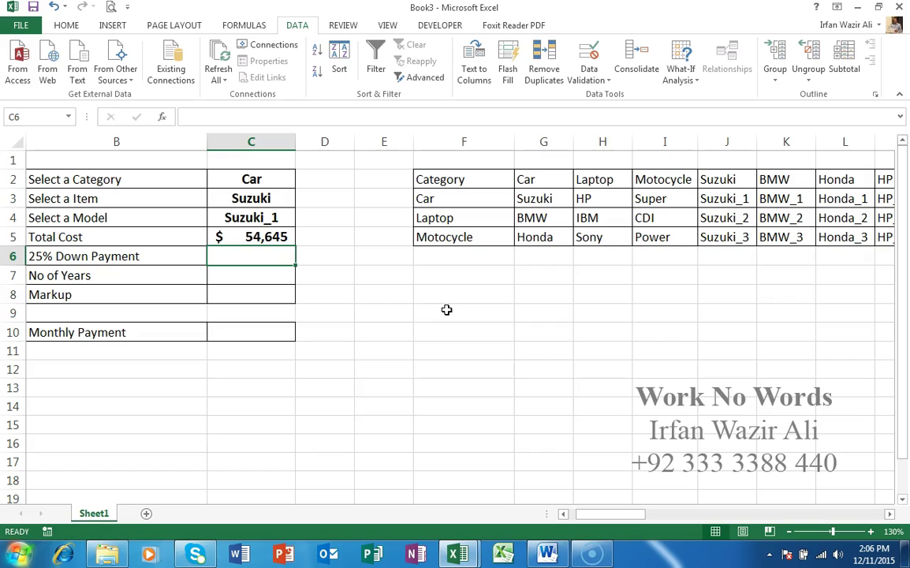
{"action": "type", "text": "="}
{"action": "key", "text": "Up"}
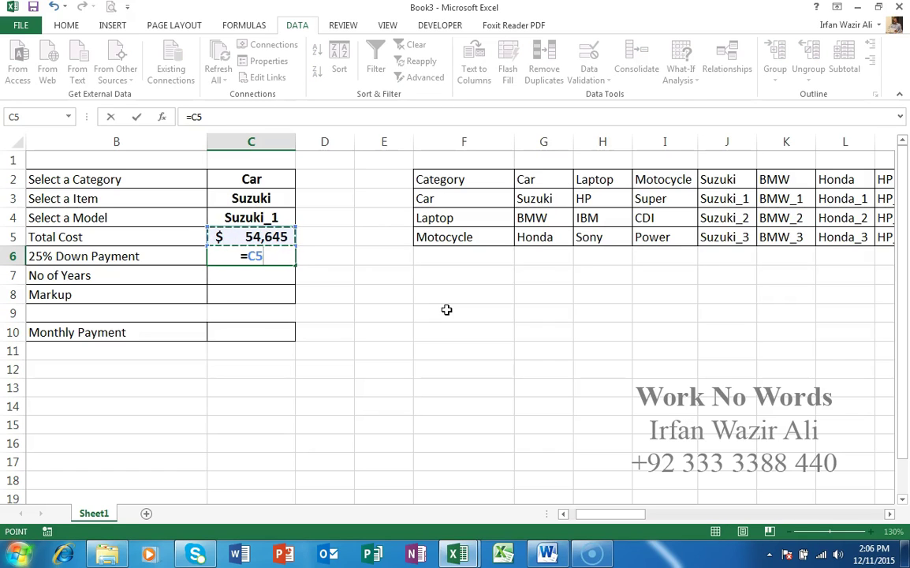
{"action": "type", "text": "*25%"}
{"action": "key", "text": "Return"}
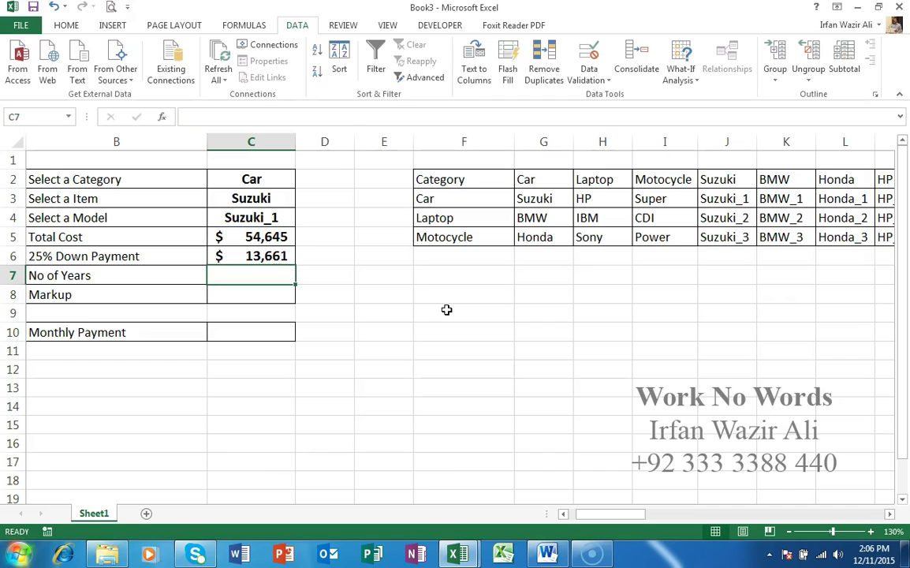
Step: Change the Total Cost in C5 to $15,875, making the down payment $3,968.75
{"action": "left_click", "coordinate": [288, 236]}
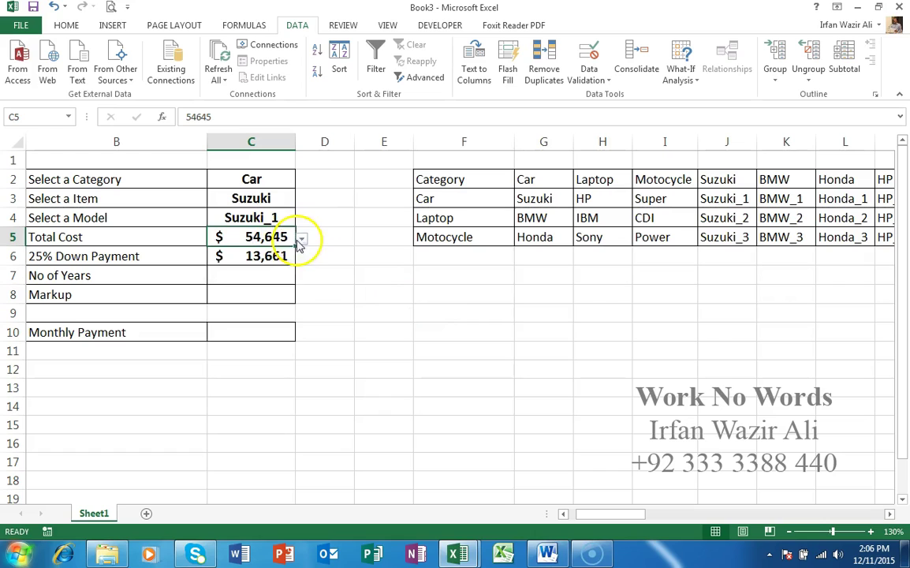
{"action": "left_click", "coordinate": [302, 238]}
{"action": "left_click", "coordinate": [294, 264]}
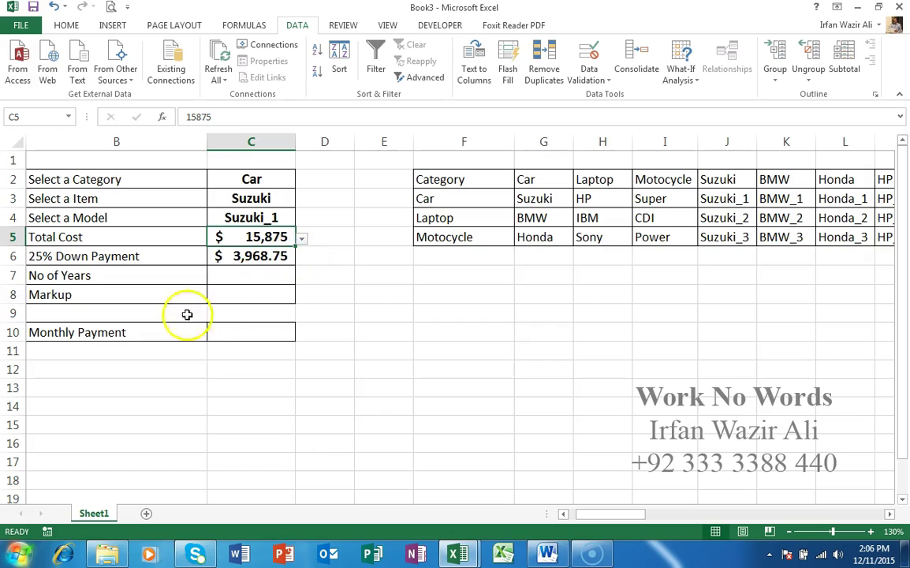
{"action": "left_click", "coordinate": [286, 271]}
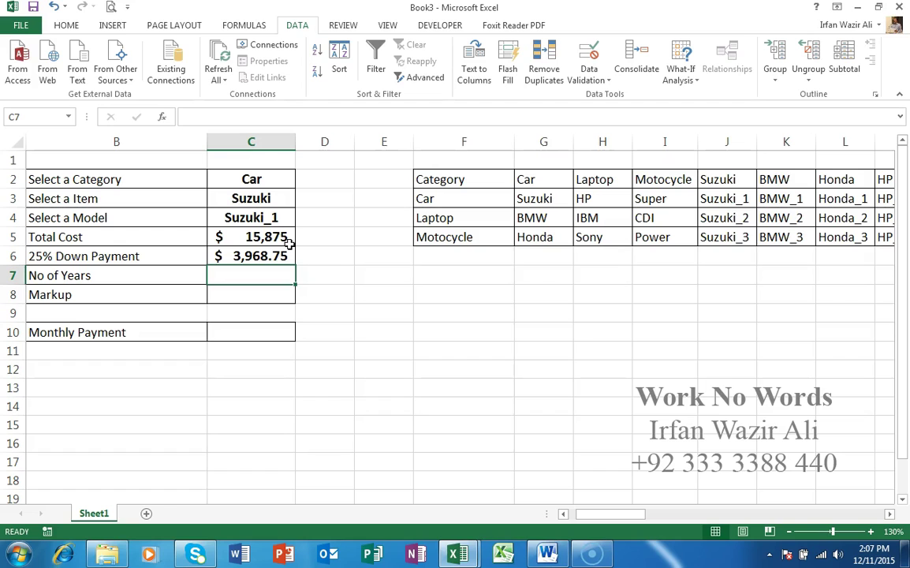
Step: Give C7 a list validation with the year options 1, 2 and 3
{"action": "left_click", "coordinate": [588, 56]}
{"action": "left_click", "coordinate": [552, 180]}
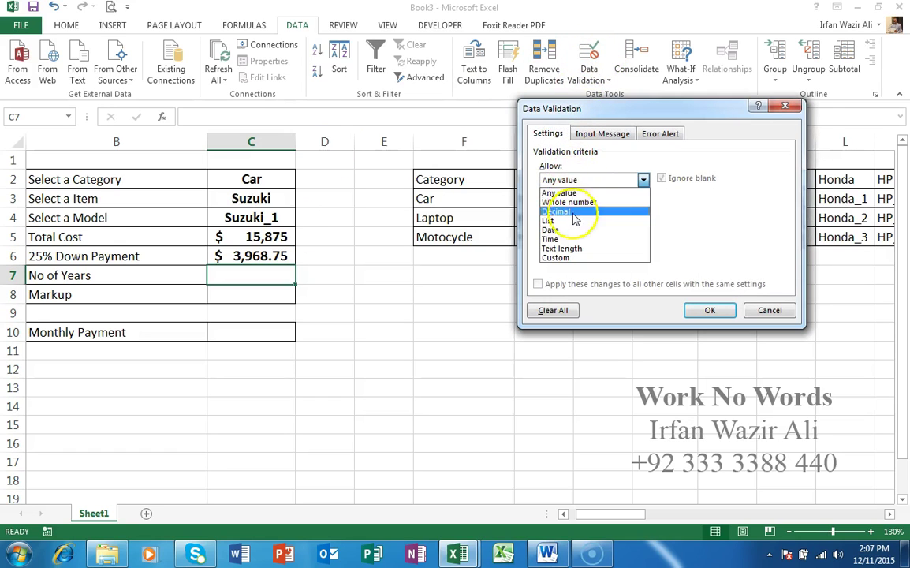
{"action": "left_click", "coordinate": [572, 226]}
{"action": "left_click", "coordinate": [579, 237]}
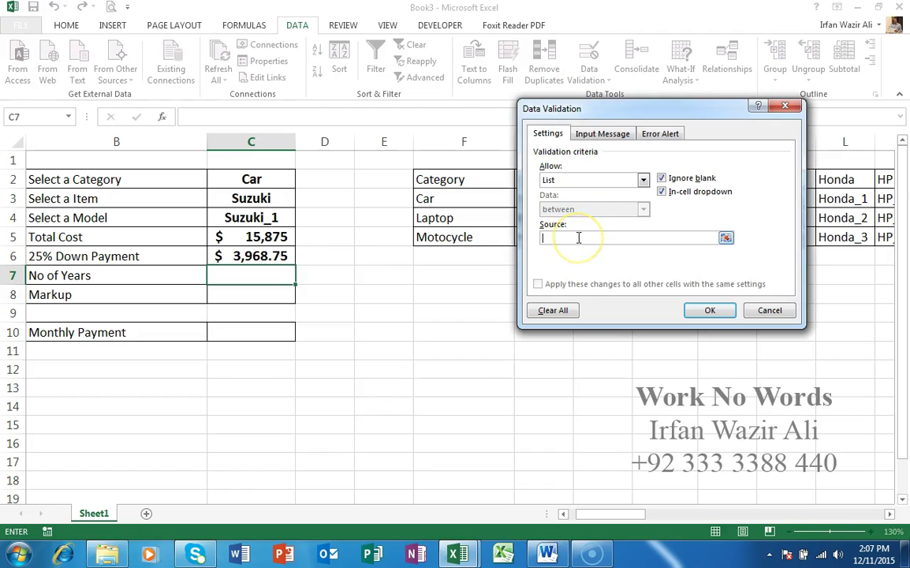
{"action": "type", "text": "1,2"}
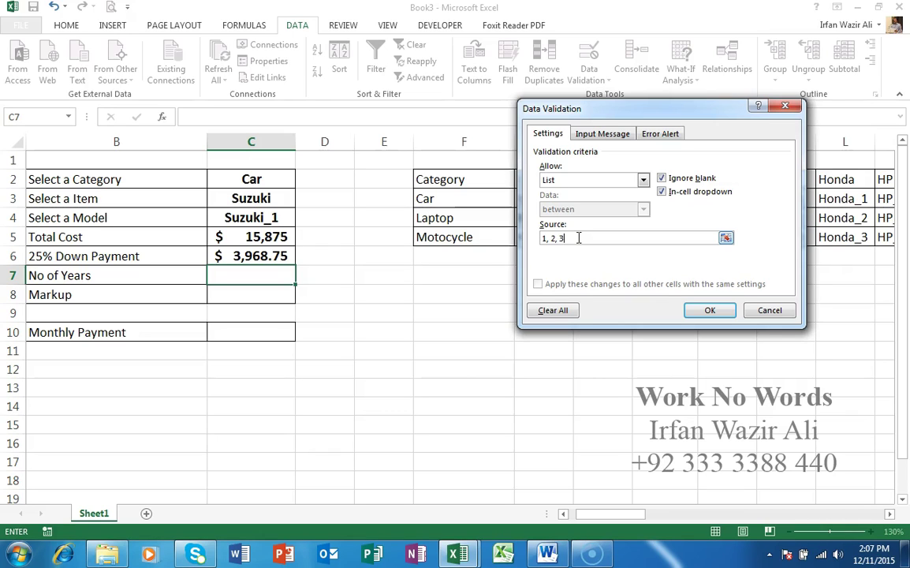
{"action": "left_click", "coordinate": [726, 313]}
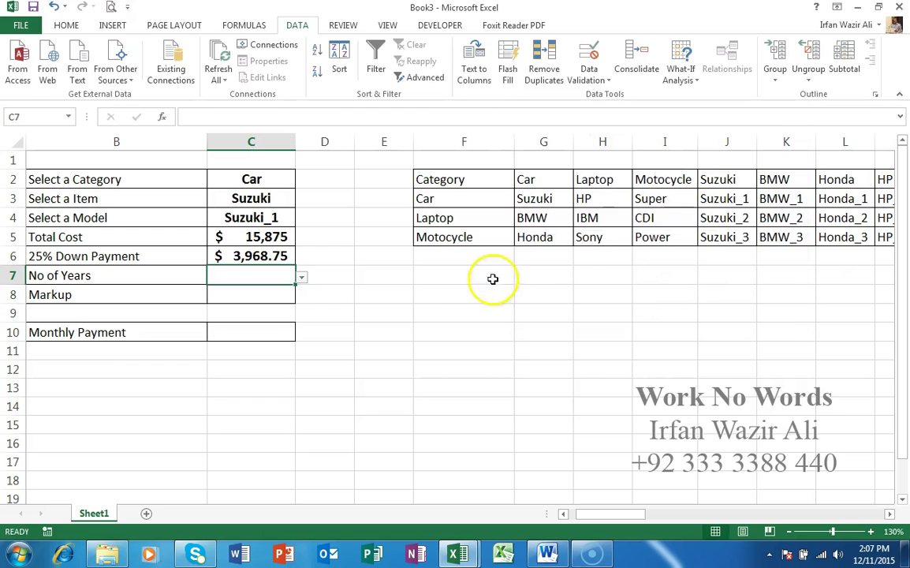
Step: Try the C7 year choices 1 and 2, and leave it set to 3
{"action": "left_click", "coordinate": [302, 280]}
{"action": "left_click", "coordinate": [297, 291]}
{"action": "left_click", "coordinate": [301, 278]}
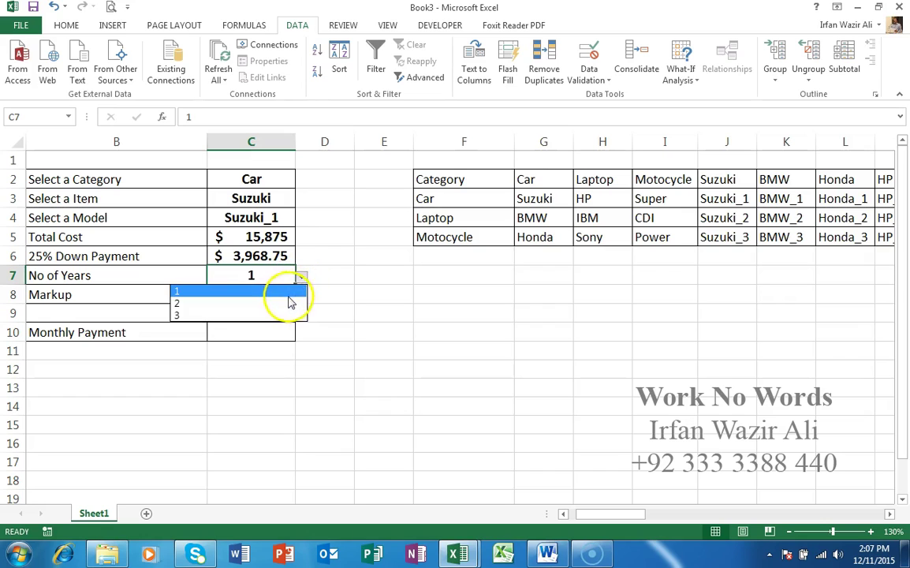
{"action": "left_click", "coordinate": [292, 303]}
{"action": "left_click", "coordinate": [302, 278]}
{"action": "left_click", "coordinate": [295, 314]}
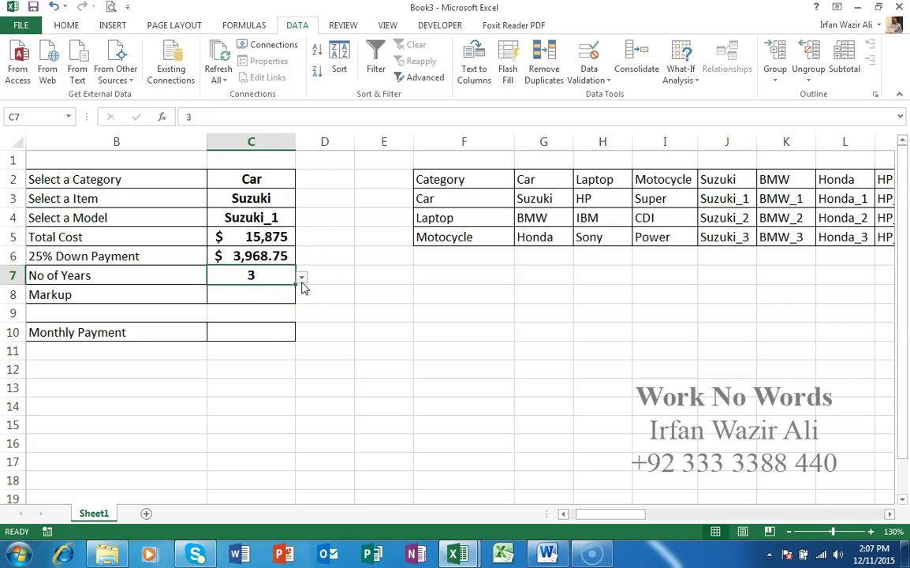
{"action": "left_click", "coordinate": [287, 296]}
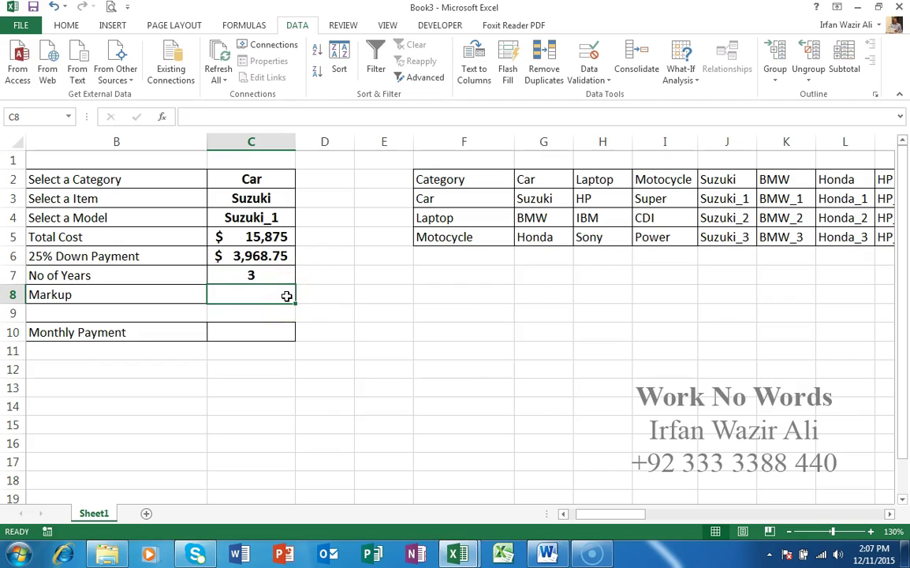
Step: Add a list validation to Markup cell C8 allowing only 16% and 18%
{"action": "left_click", "coordinate": [579, 57]}
{"action": "left_click", "coordinate": [590, 179]}
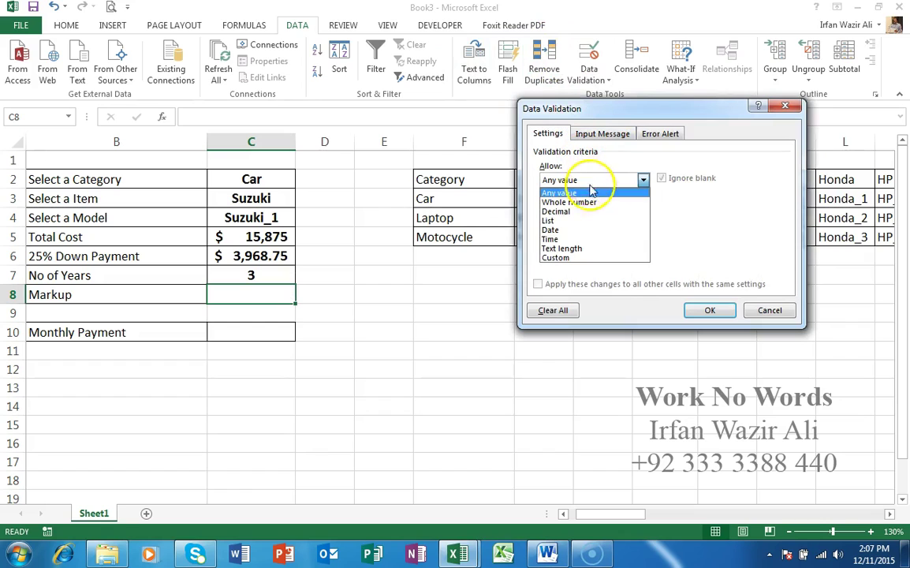
{"action": "left_click", "coordinate": [564, 221]}
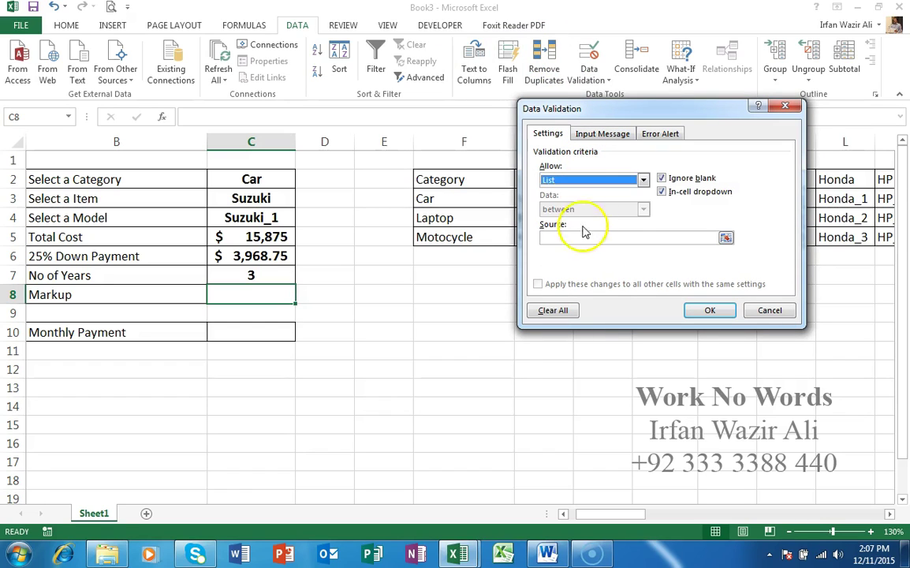
{"action": "left_click", "coordinate": [577, 236]}
{"action": "type", "text": "16%, 18%"}
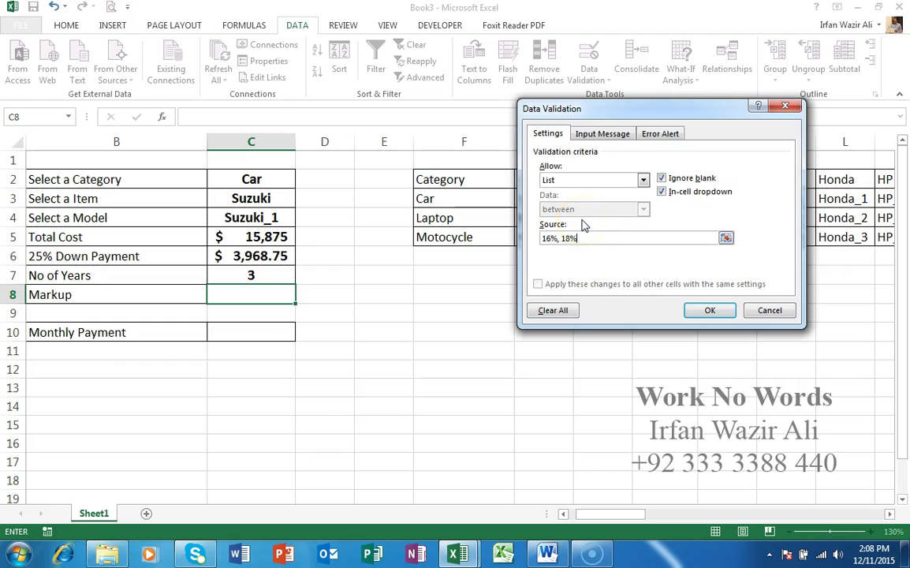
{"action": "left_click", "coordinate": [709, 310]}
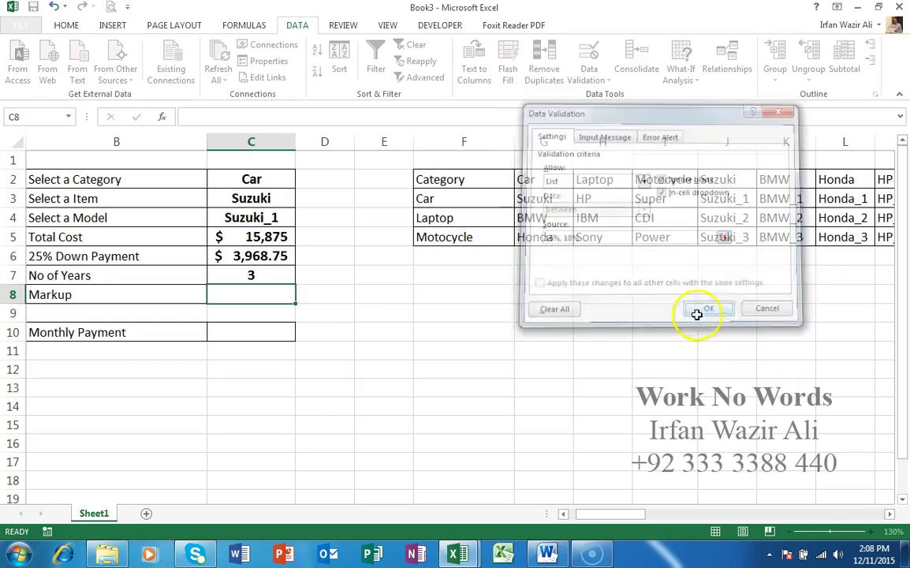
Step: Pick 16%, then 18% as the Markup in C8 from its new dropdown
{"action": "left_click", "coordinate": [301, 297]}
{"action": "left_click", "coordinate": [287, 319]}
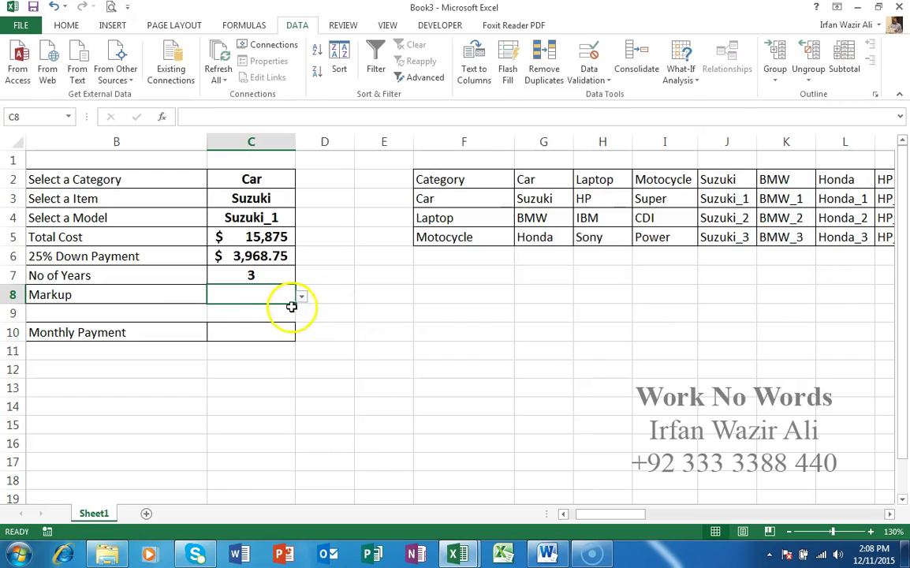
{"action": "left_click", "coordinate": [302, 298]}
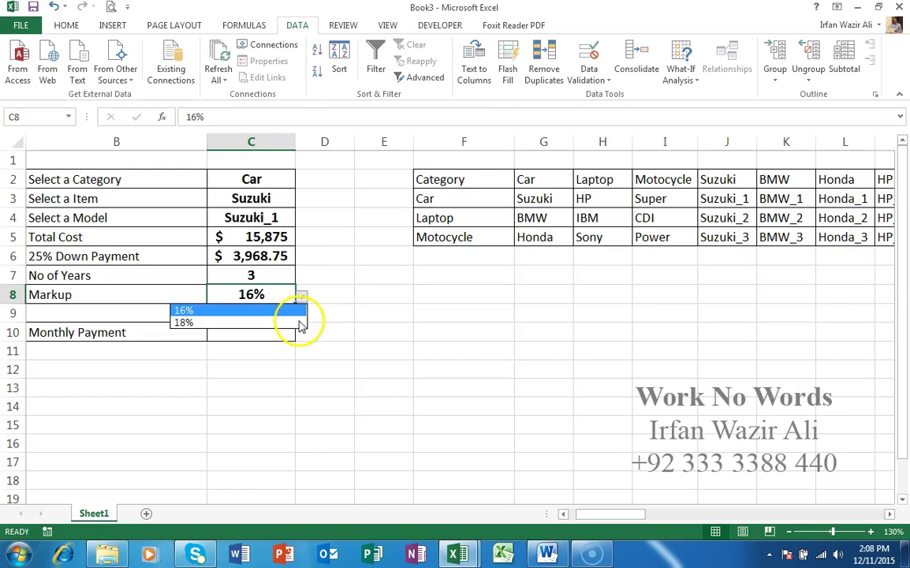
{"action": "left_click", "coordinate": [298, 322]}
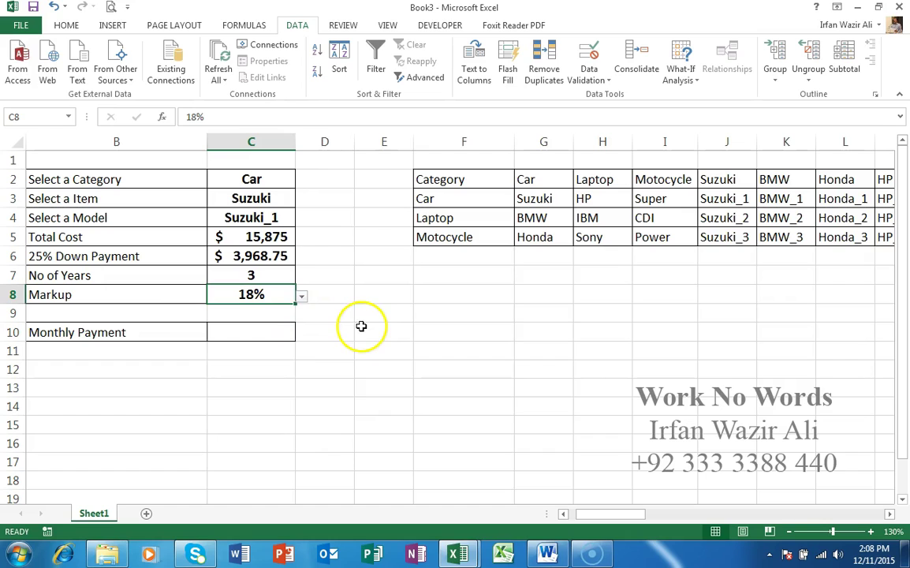
{"action": "left_click", "coordinate": [264, 347]}
{"action": "left_click", "coordinate": [269, 333]}
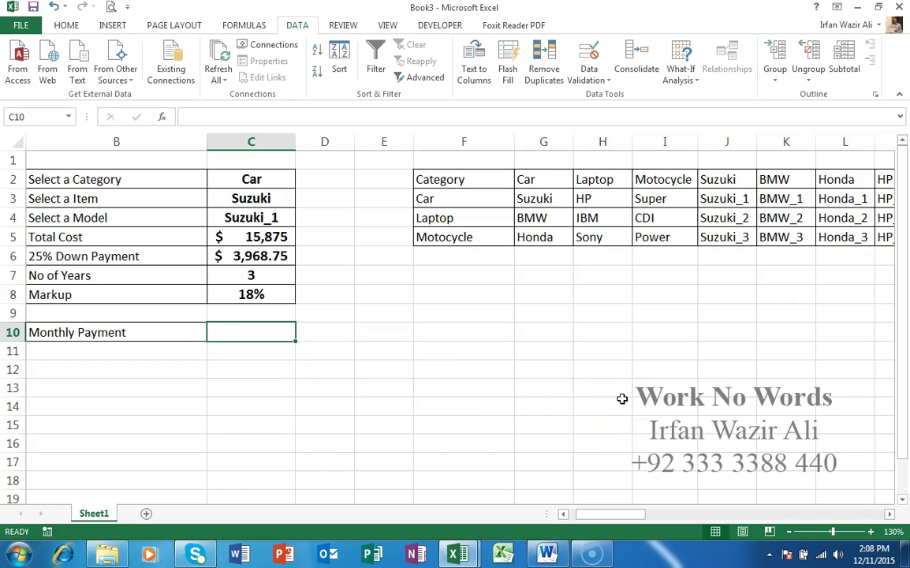
Step: Enter =PMT(C8/12,C7*12,C5-C6) in C10, producing a ($430.44) monthly payment
{"action": "type", "text": "=p"}
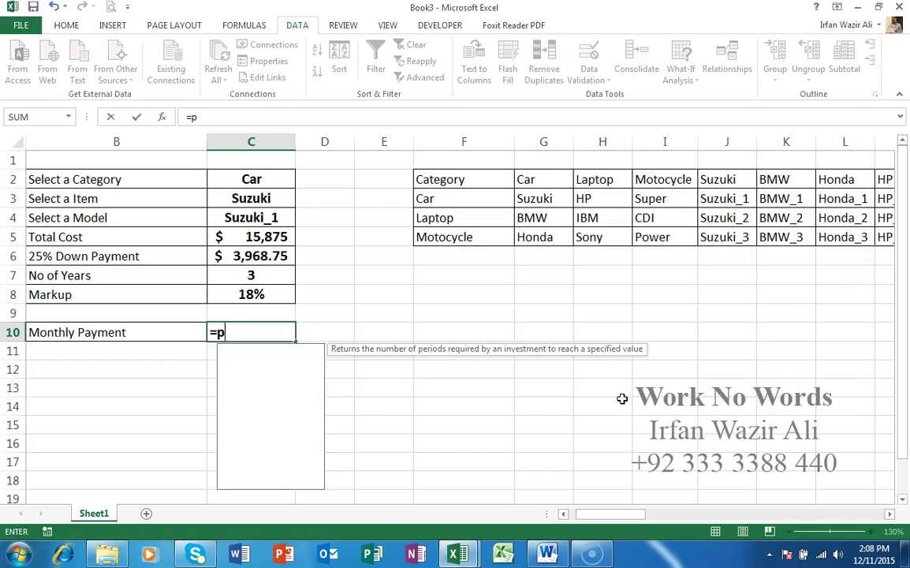
{"action": "type", "text": "mt"}
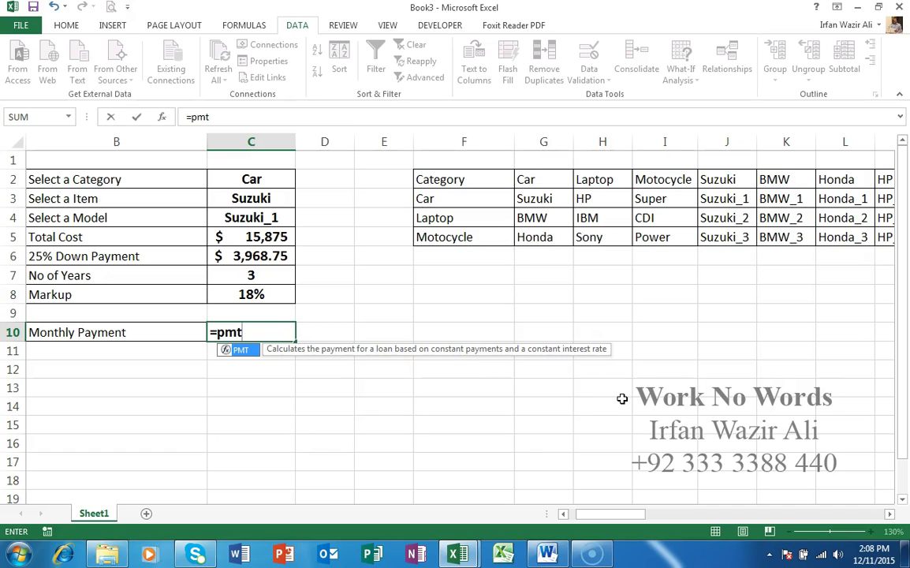
{"action": "type", "text": "("}
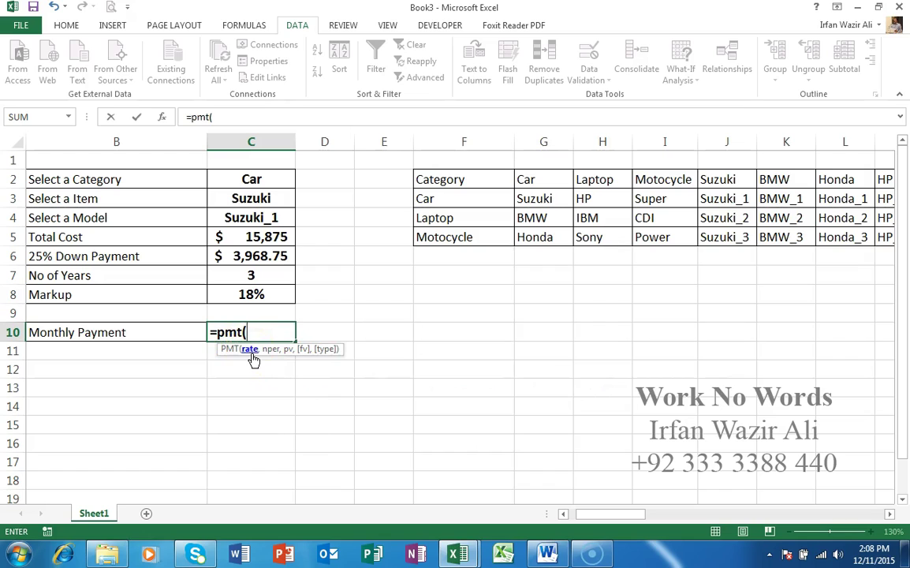
{"action": "left_click", "coordinate": [264, 297]}
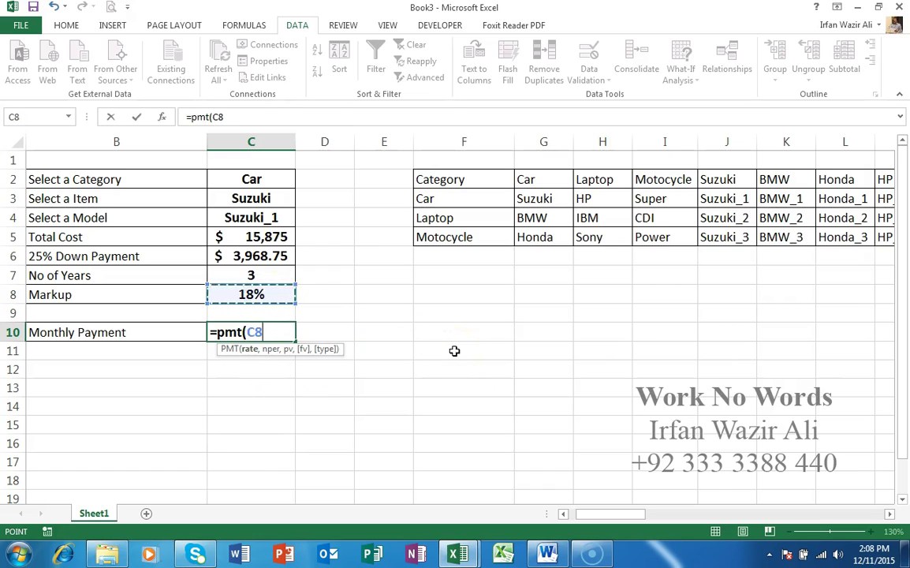
{"action": "type", "text": "/12"}
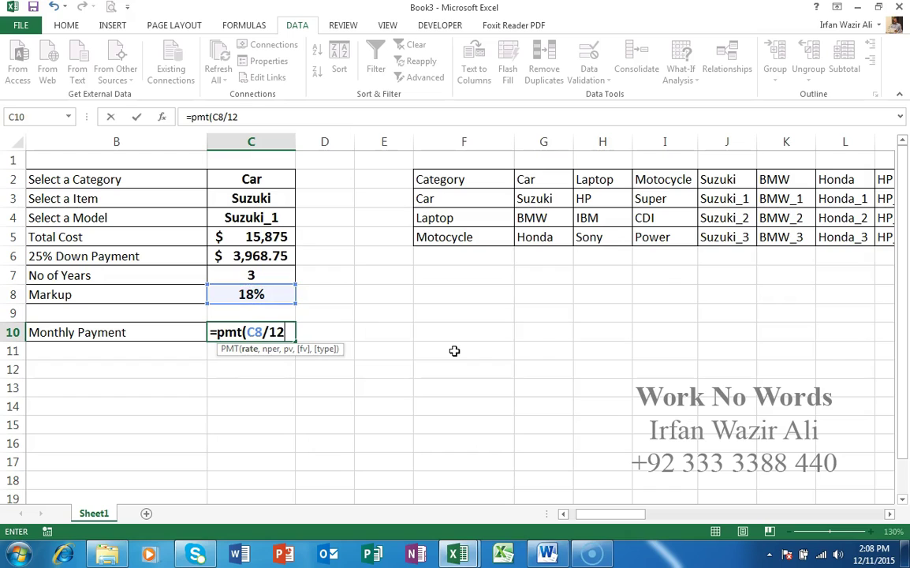
{"action": "type", "text": ","}
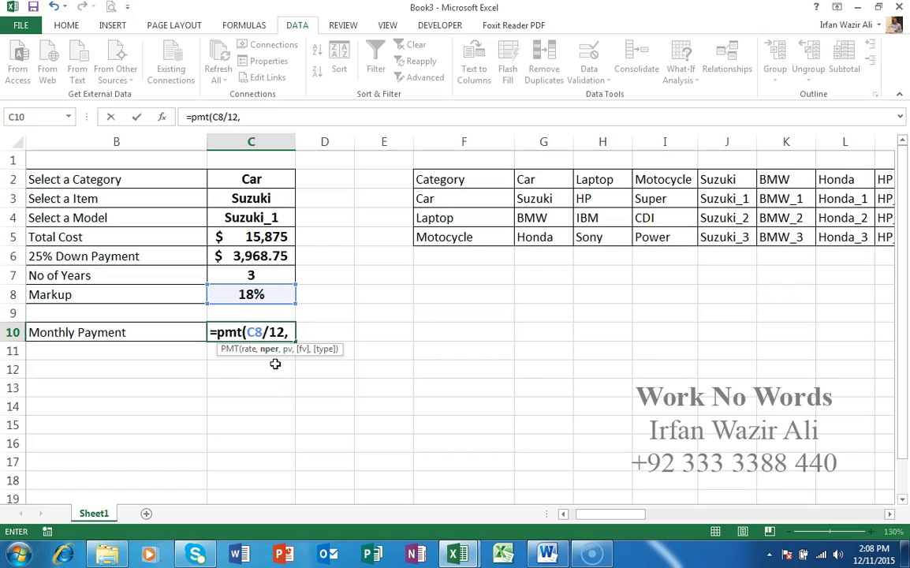
{"action": "left_click", "coordinate": [269, 275]}
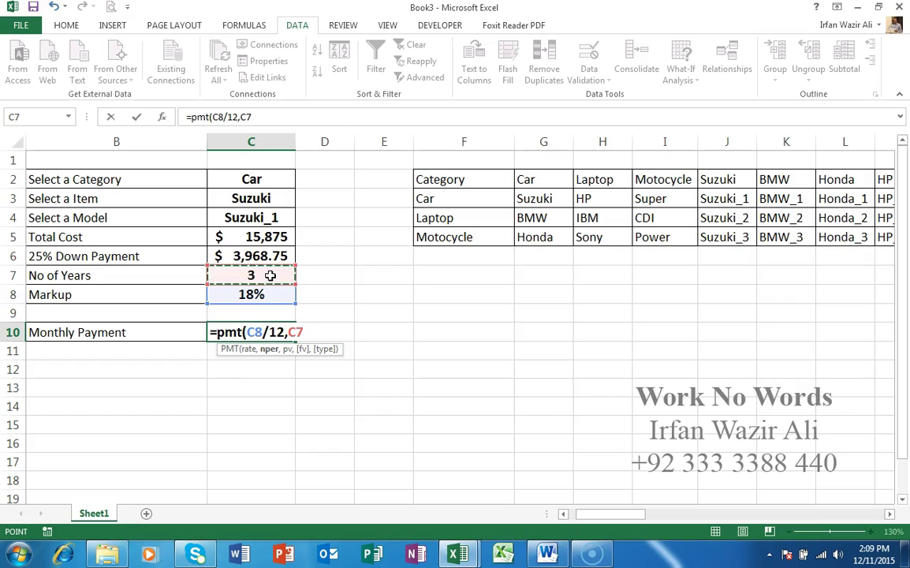
{"action": "type", "text": "*12"}
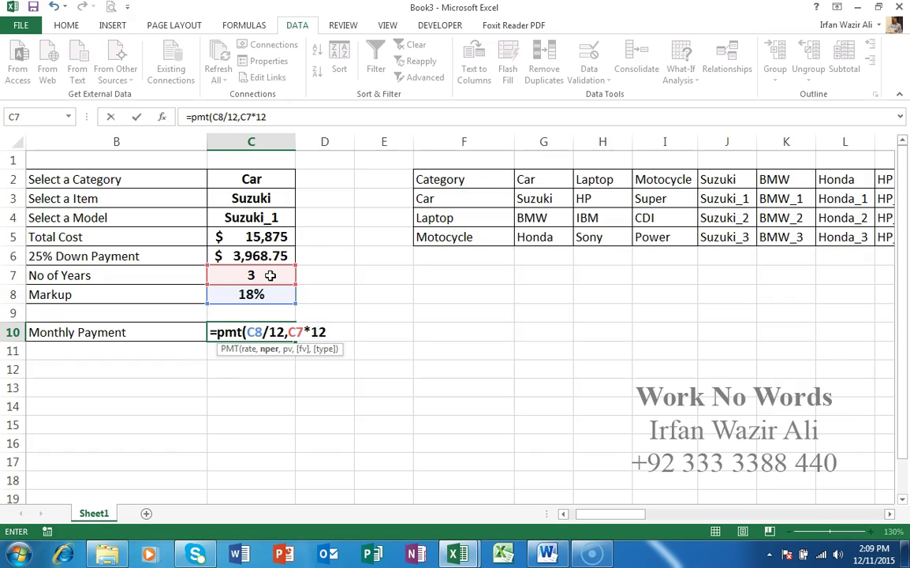
{"action": "type", "text": ","}
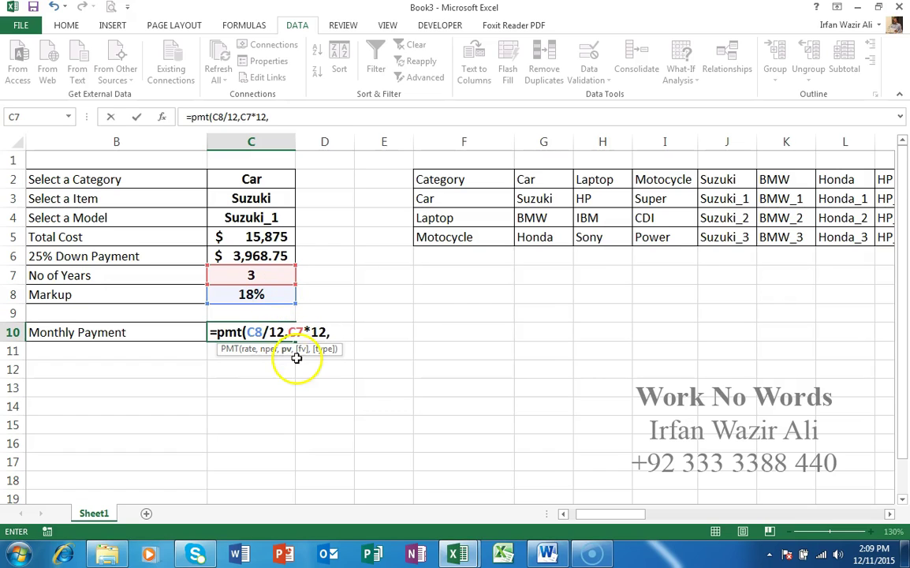
{"action": "left_click", "coordinate": [276, 237]}
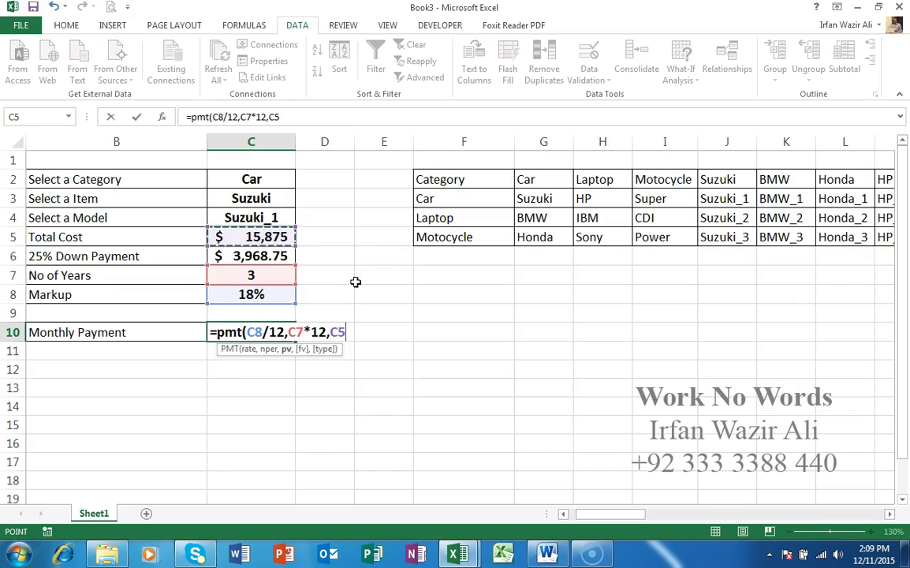
{"action": "type", "text": "-"}
{"action": "left_click", "coordinate": [273, 257]}
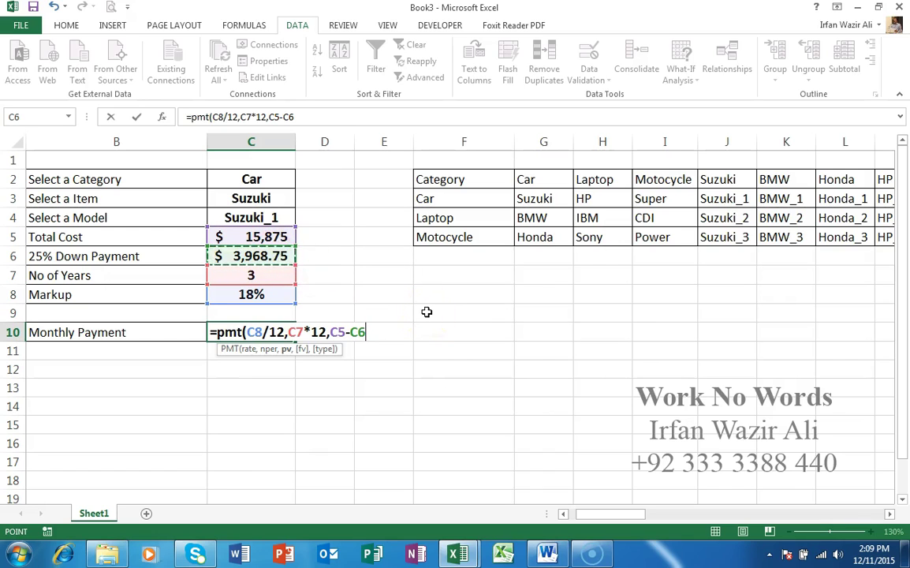
{"action": "type", "text": ")"}
{"action": "key", "text": "Return"}
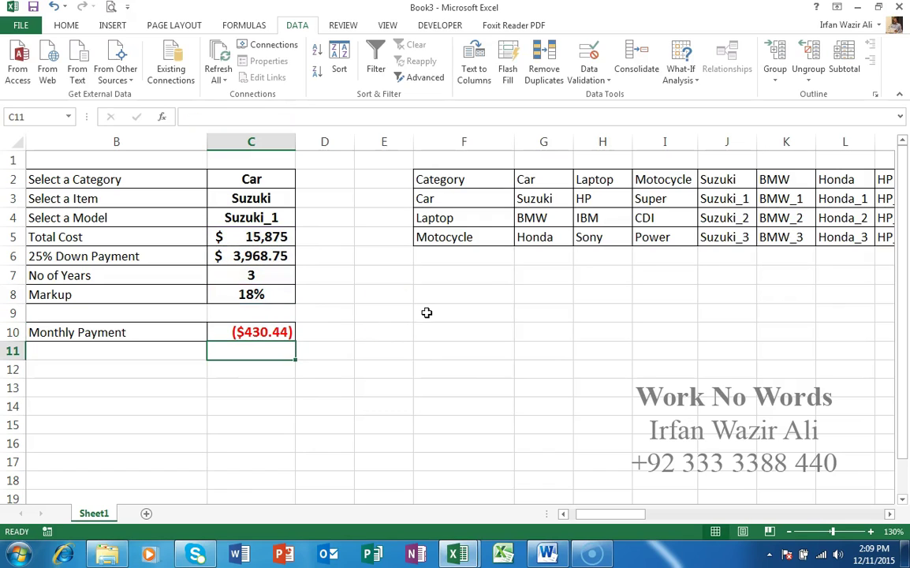
{"action": "left_click", "coordinate": [282, 334]}
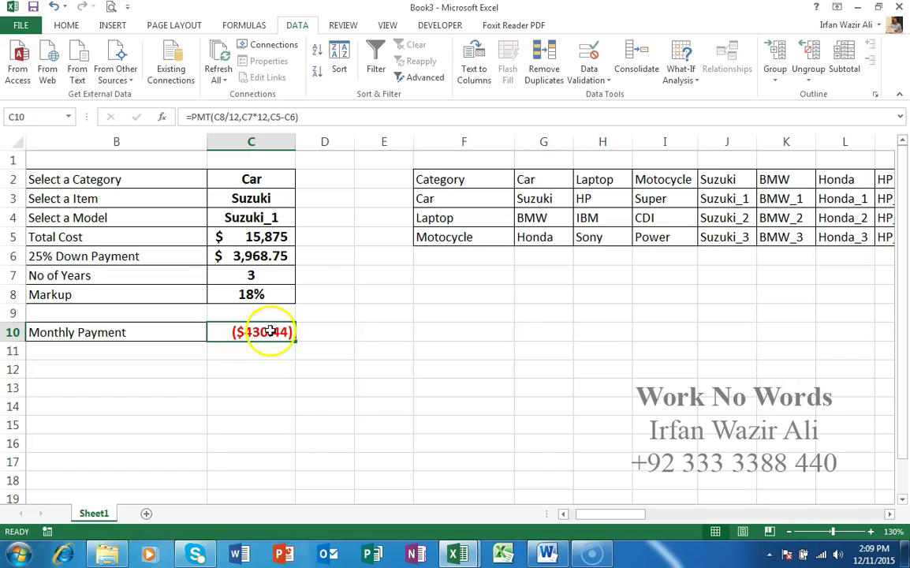
{"action": "double_click", "coordinate": [265, 335]}
{"action": "left_click", "coordinate": [331, 333]}
{"action": "left_click", "coordinate": [352, 332]}
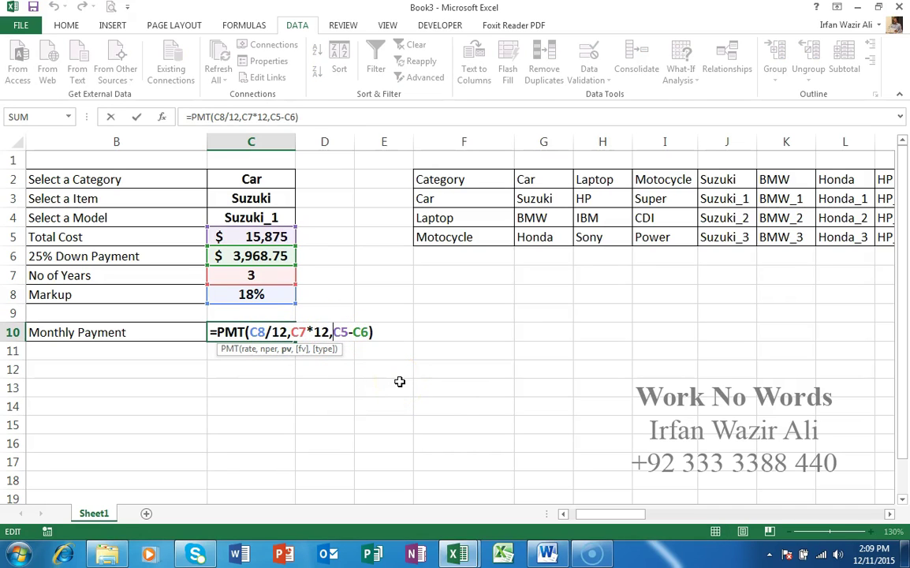
{"action": "type", "text": "-"}
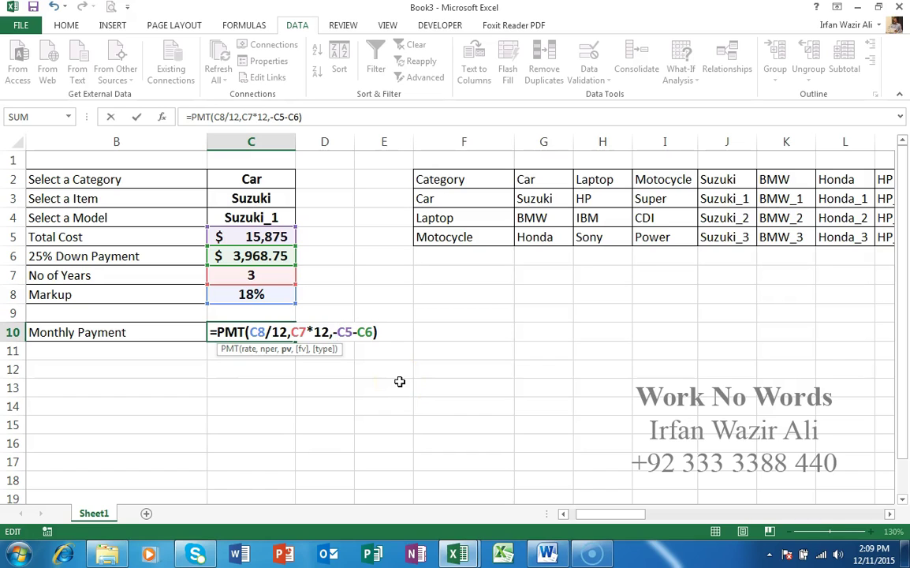
{"action": "key", "text": "Return"}
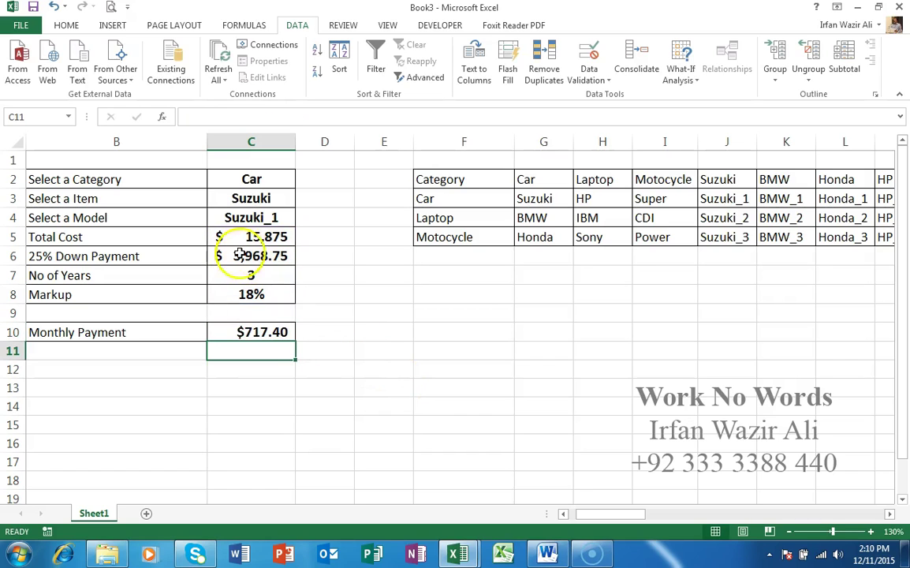
{"action": "double_click", "coordinate": [263, 332]}
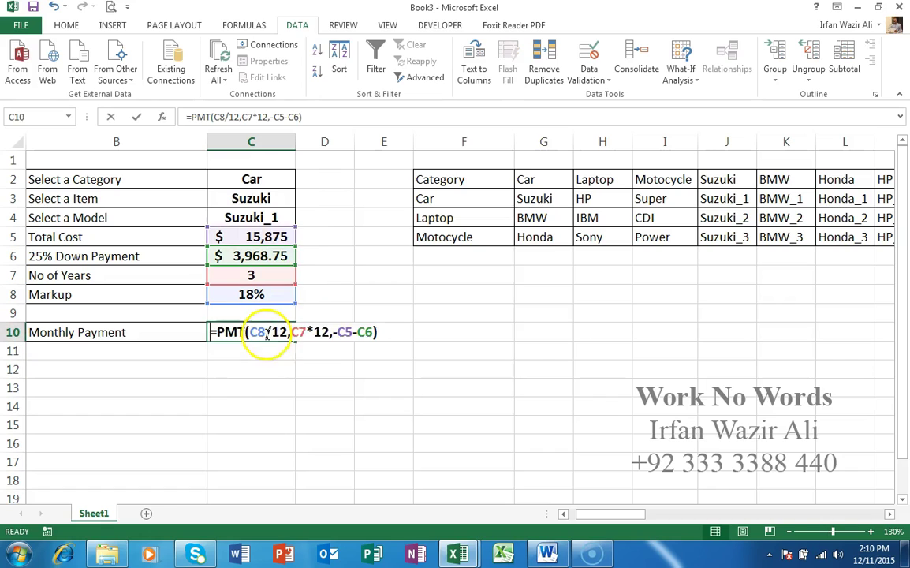
{"action": "left_click", "coordinate": [331, 335]}
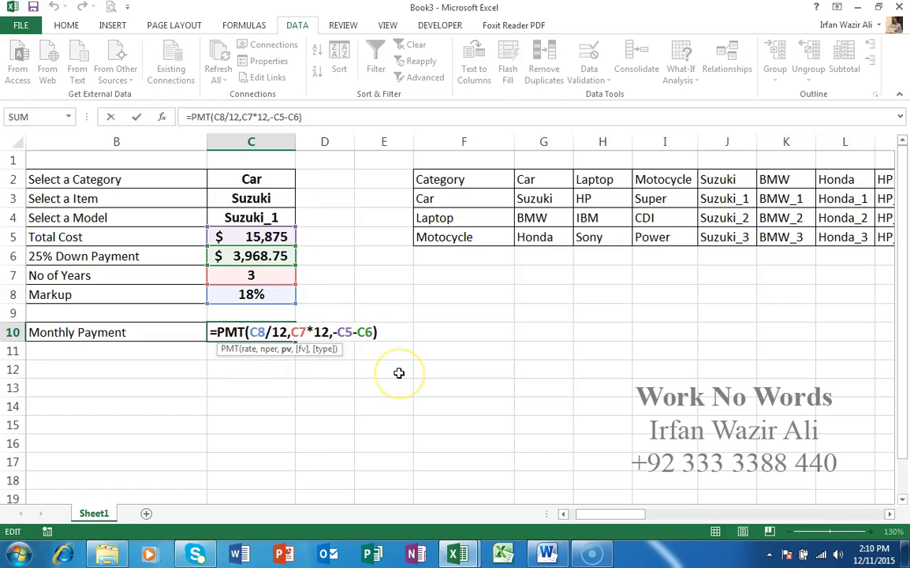
{"action": "key", "text": "Delete"}
{"action": "key", "text": "Return"}
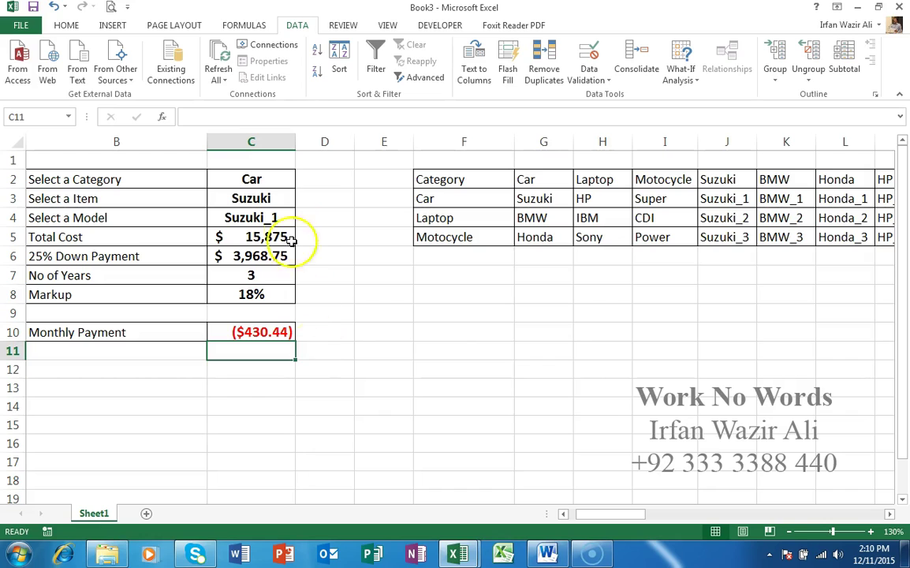
Step: Choose Laptop, IBM, IBM_1 and the $48,523 total cost from the C2–C5 dropdowns
{"action": "left_click", "coordinate": [293, 181]}
{"action": "left_click", "coordinate": [300, 183]}
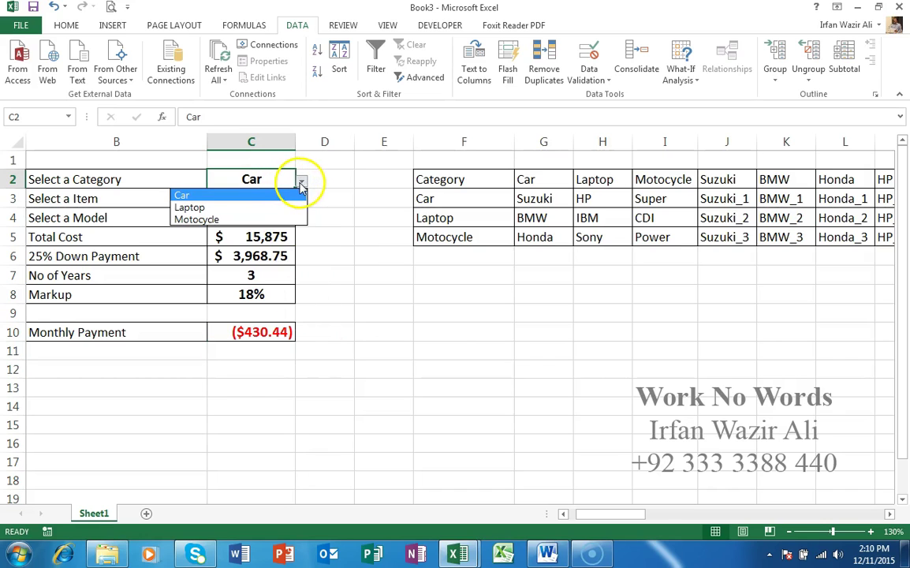
{"action": "left_click", "coordinate": [289, 208]}
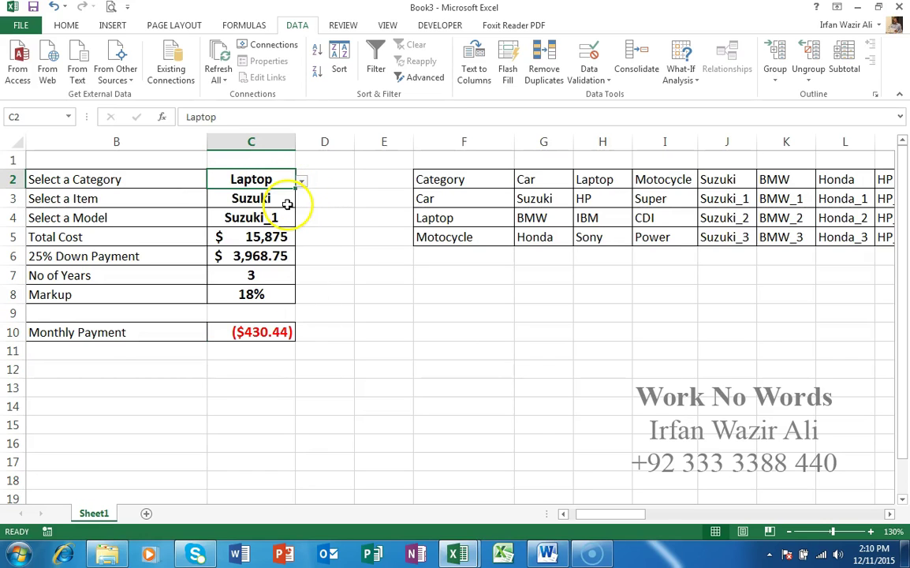
{"action": "left_click", "coordinate": [296, 198]}
{"action": "left_click", "coordinate": [303, 202]}
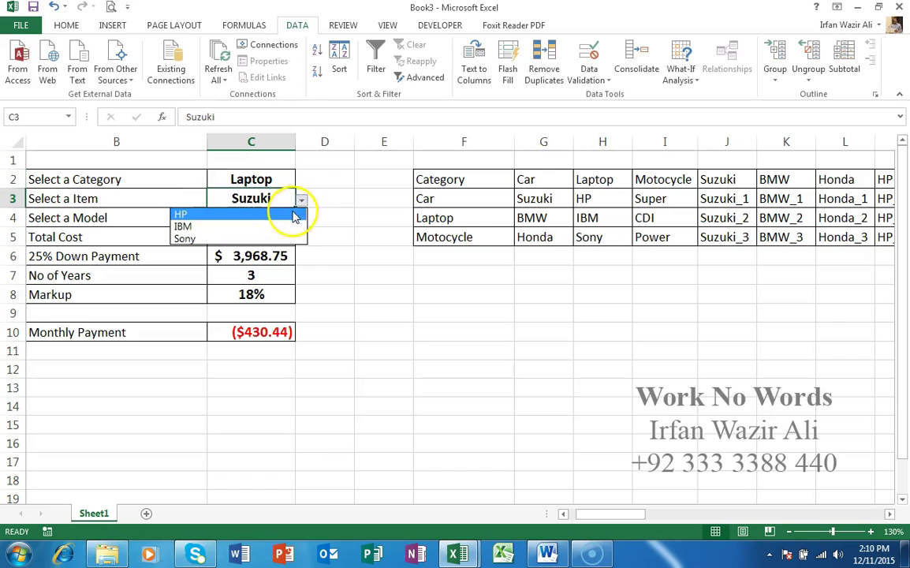
{"action": "left_click", "coordinate": [289, 226]}
{"action": "left_click", "coordinate": [287, 221]}
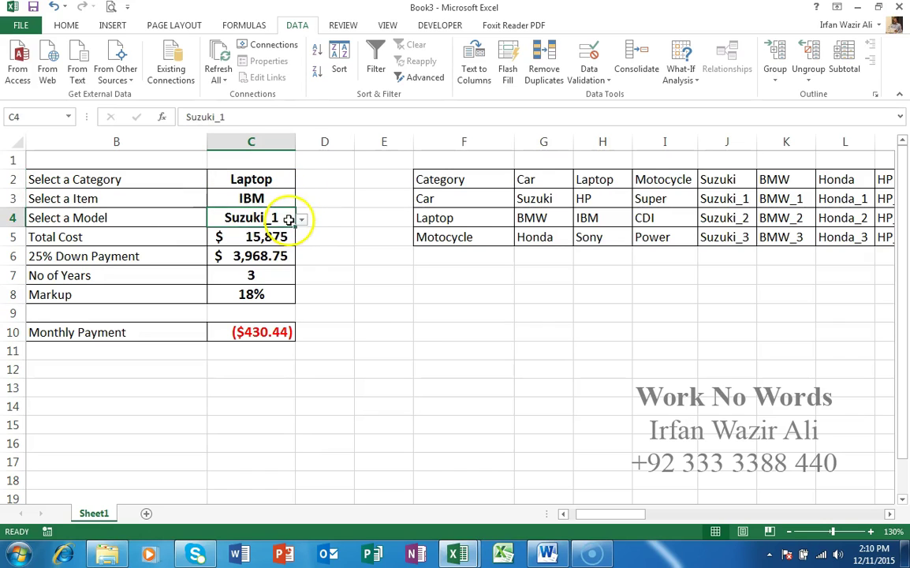
{"action": "left_click", "coordinate": [300, 220]}
{"action": "left_click", "coordinate": [291, 236]}
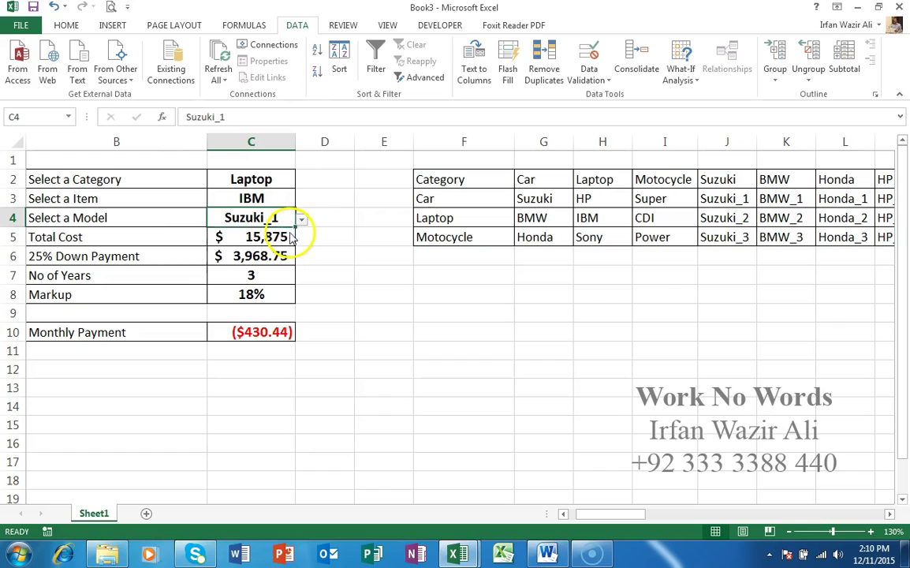
{"action": "left_click", "coordinate": [290, 237]}
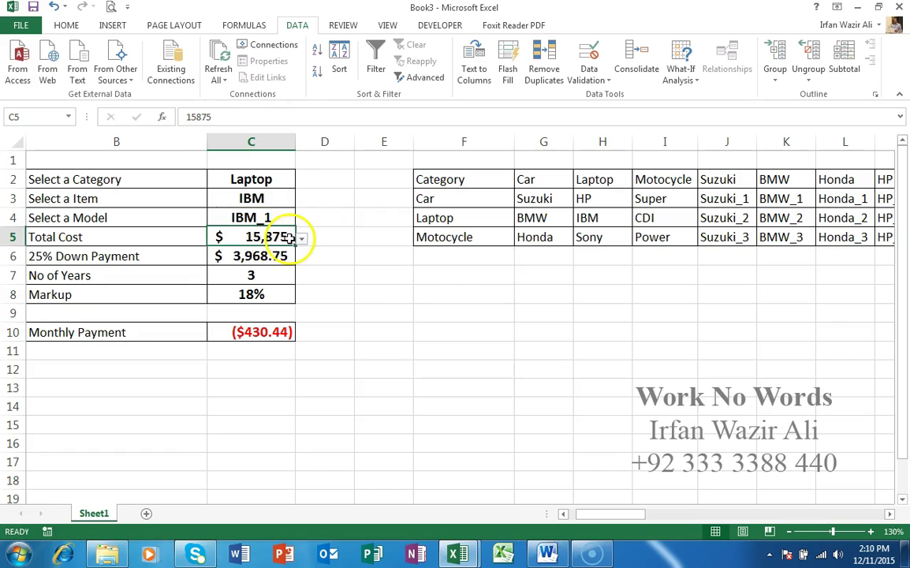
{"action": "left_click", "coordinate": [302, 239]}
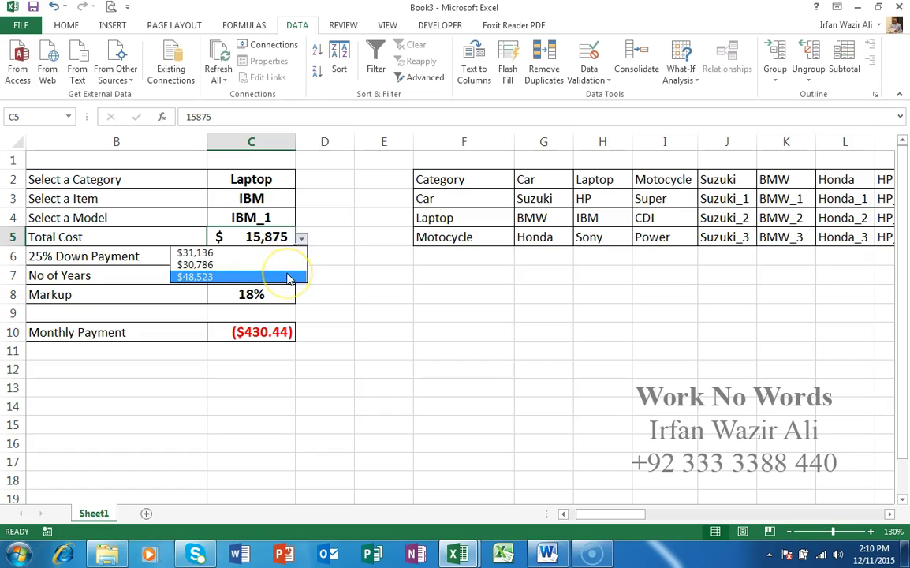
{"action": "left_click", "coordinate": [289, 278]}
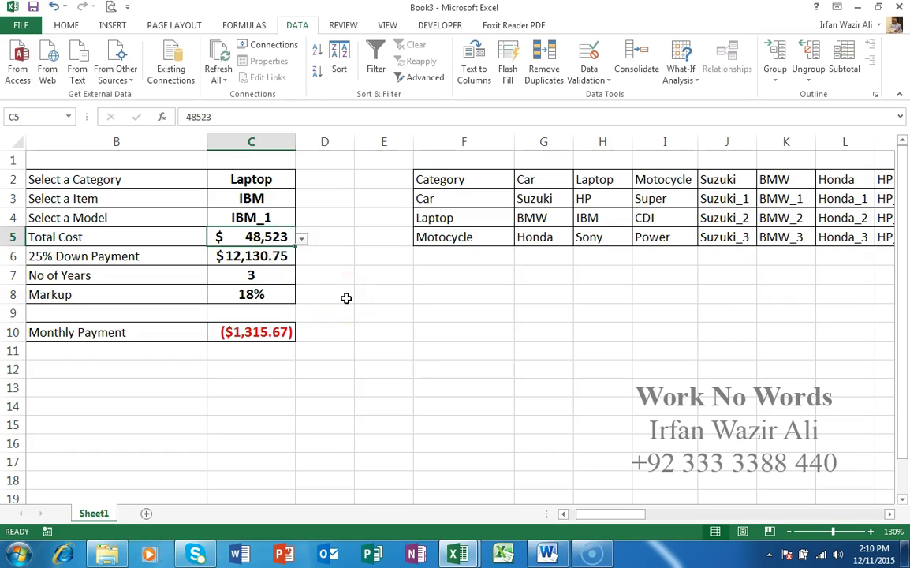
Step: Set the loan term in C7 to 2 years, then check the markup and the C6 down-payment formula
{"action": "left_click", "coordinate": [271, 275]}
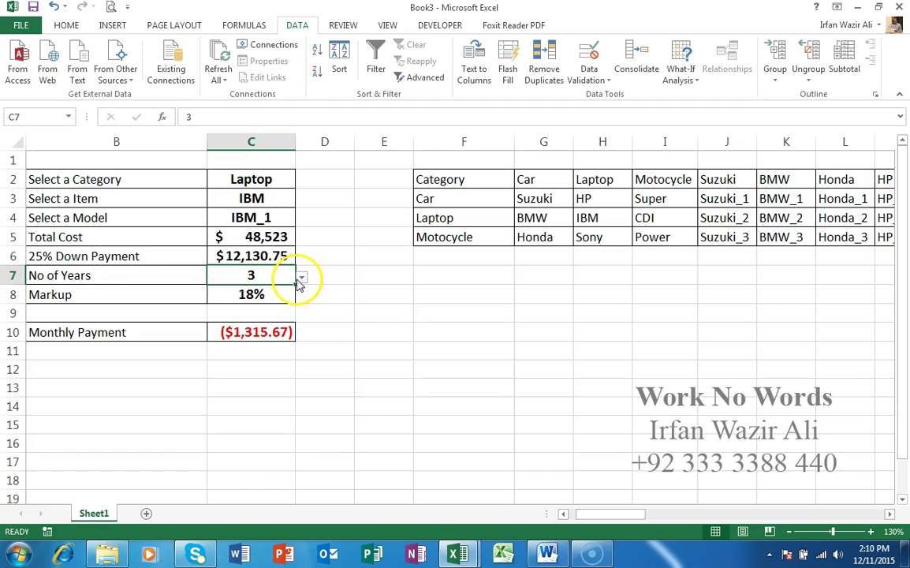
{"action": "left_click", "coordinate": [301, 277]}
{"action": "left_click", "coordinate": [290, 292]}
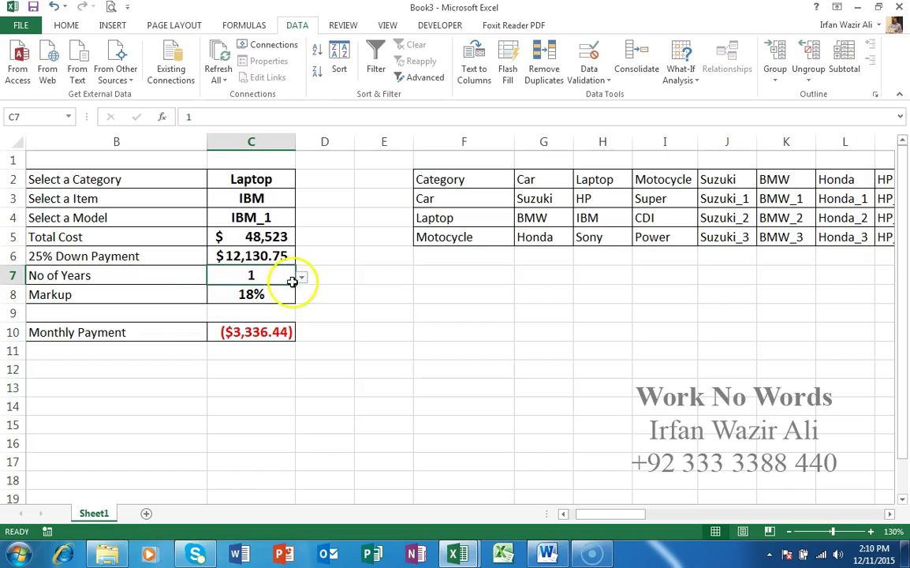
{"action": "left_click", "coordinate": [300, 277]}
{"action": "left_click", "coordinate": [289, 302]}
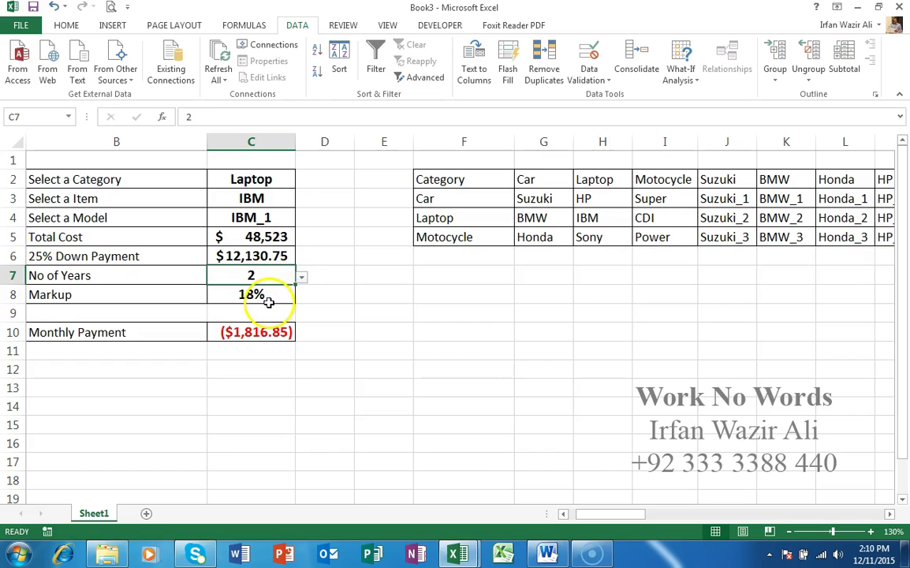
{"action": "left_click", "coordinate": [279, 294]}
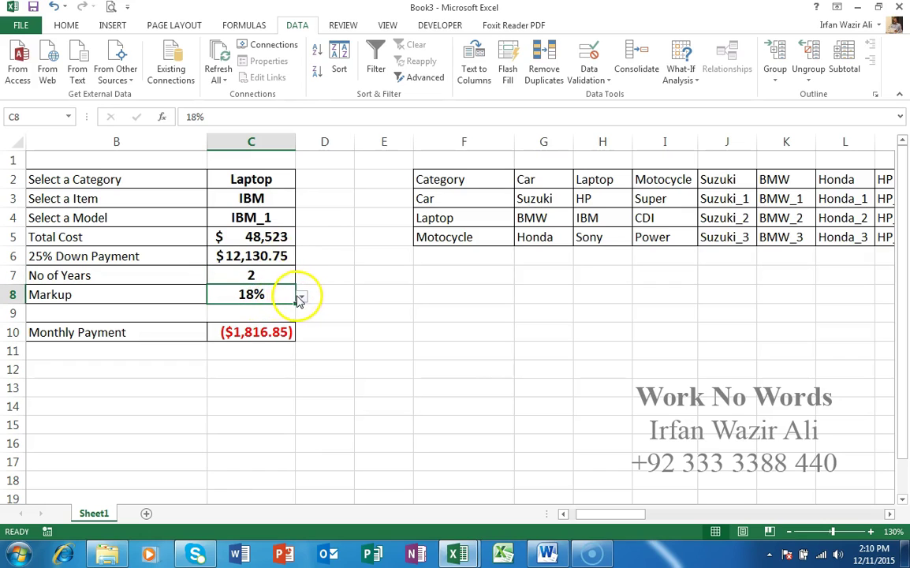
{"action": "double_click", "coordinate": [252, 257]}
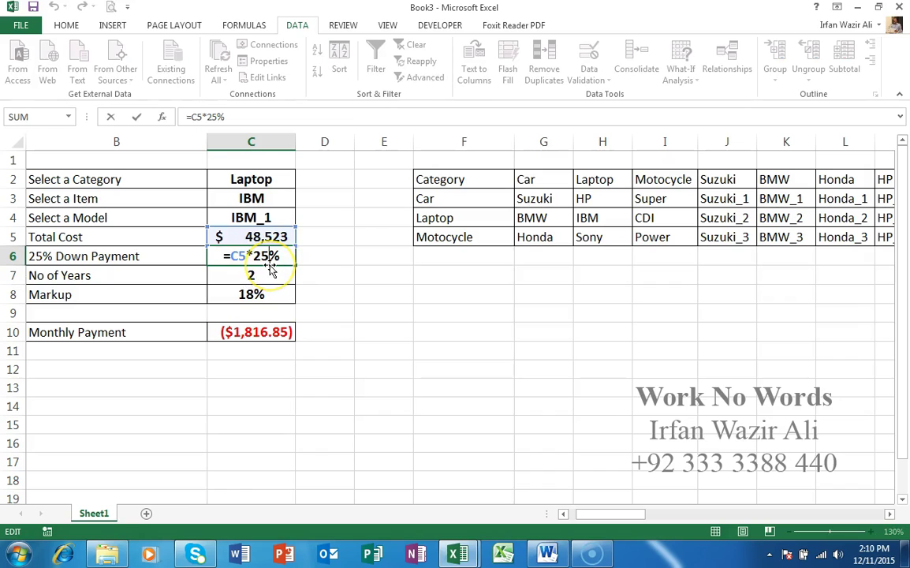
{"action": "key", "text": "Return"}
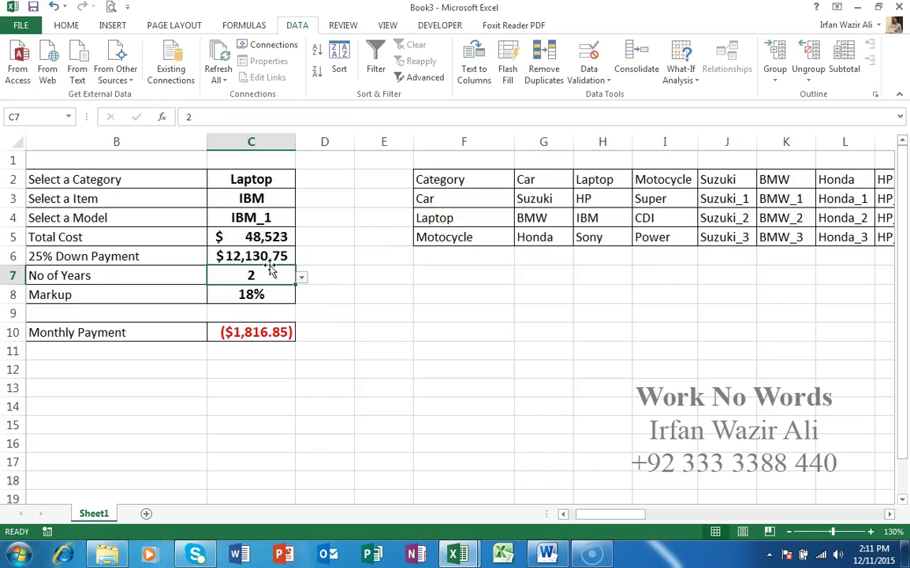